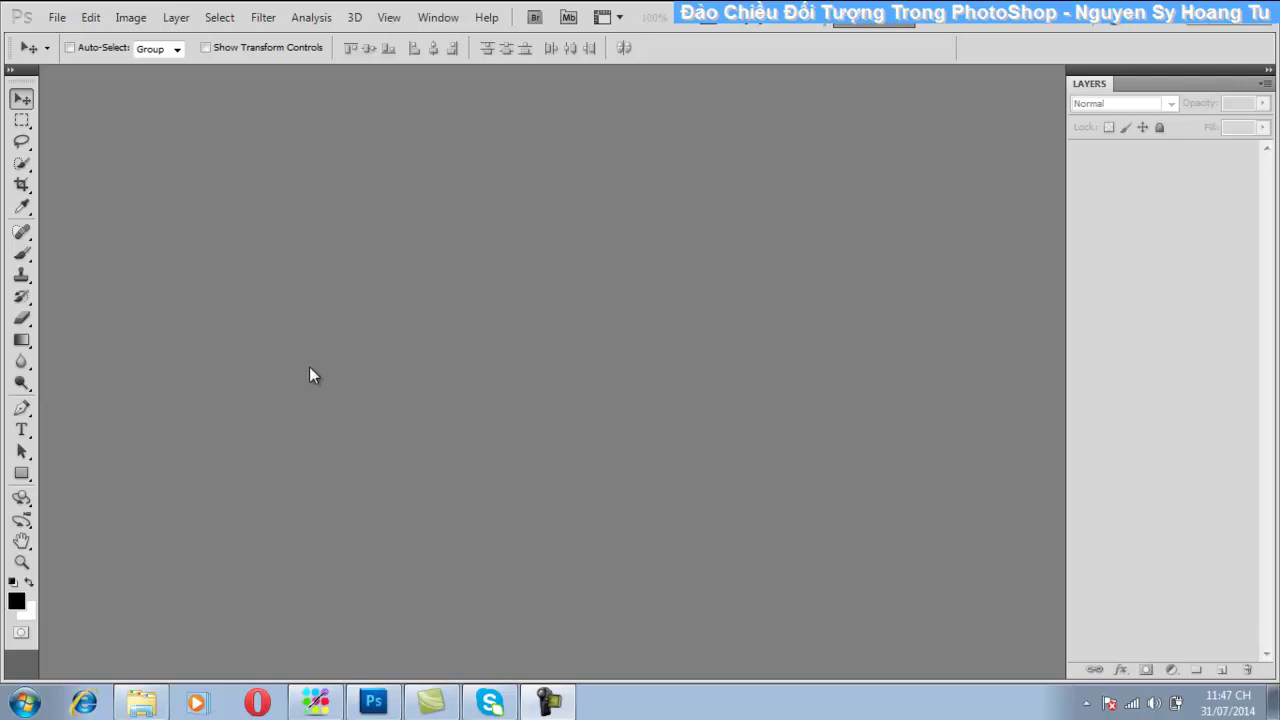
Step: Open the pool photo cong-cu-dao-chieu.psd from the Cong-Cu-Dao-Chieu folder
{"action": "left_click", "coordinate": [55, 17]}
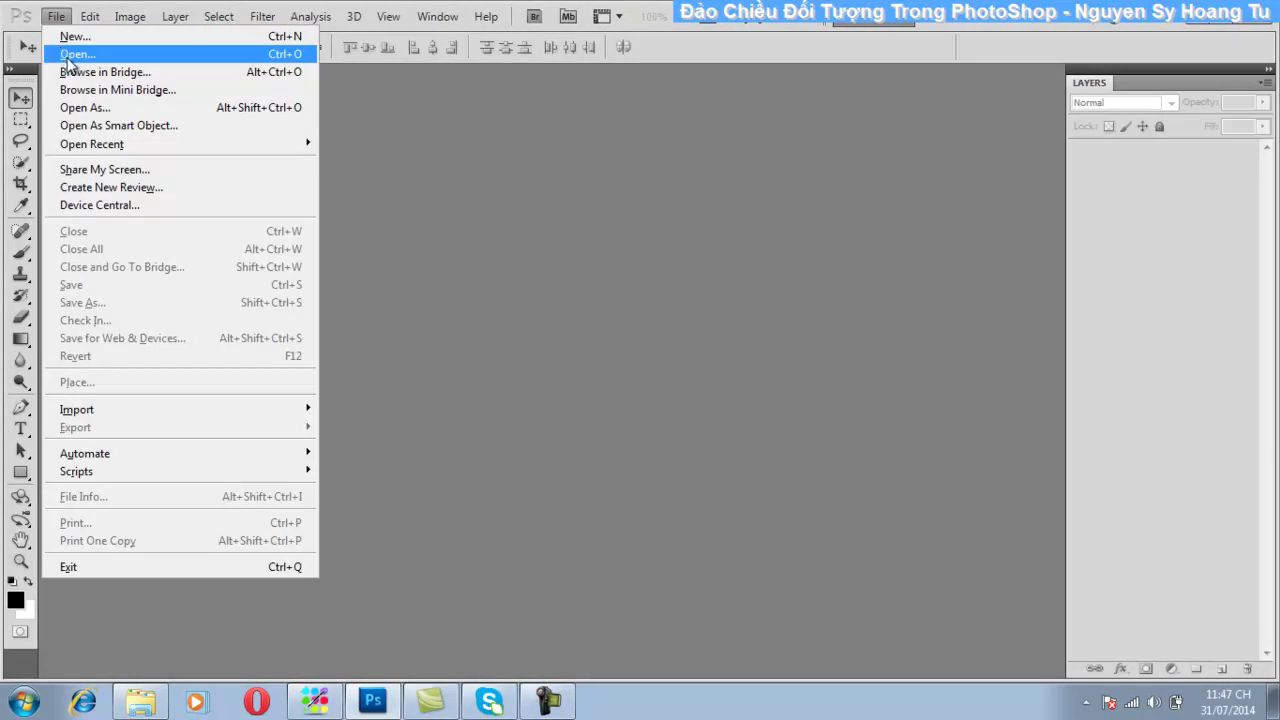
{"action": "left_click", "coordinate": [64, 54]}
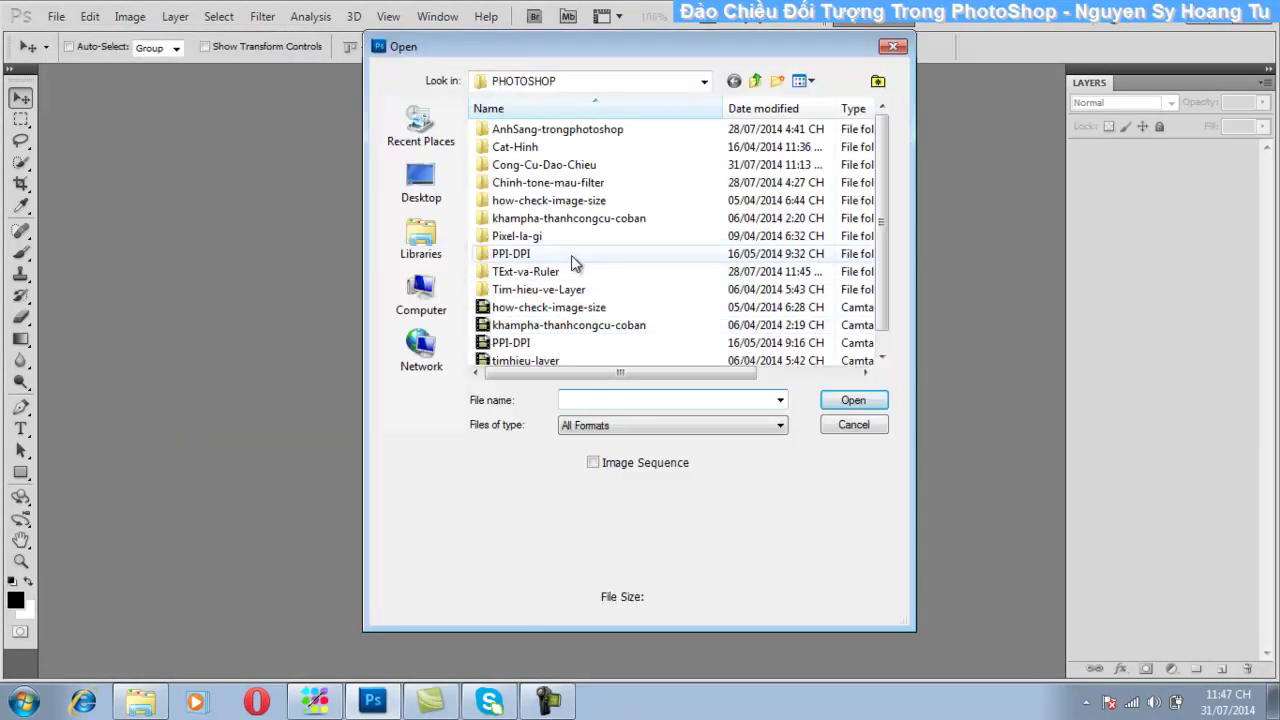
{"action": "left_click", "coordinate": [548, 218]}
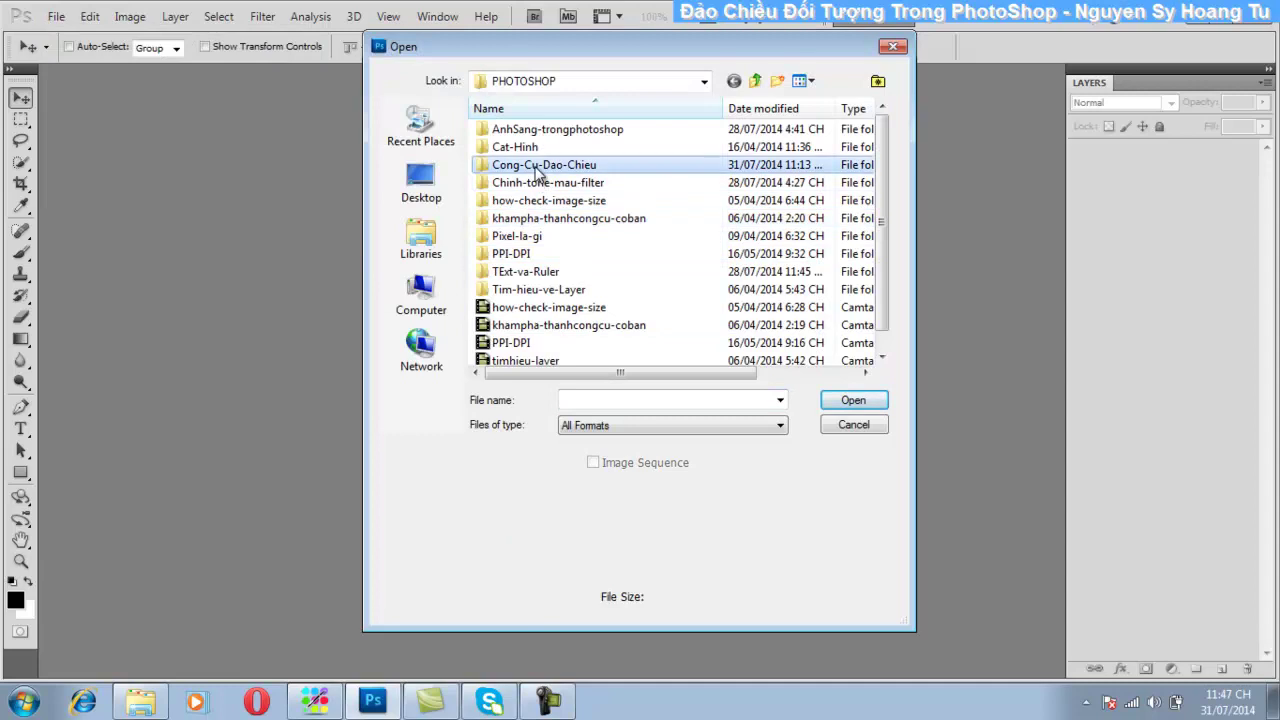
{"action": "double_click", "coordinate": [530, 165]}
{"action": "left_click", "coordinate": [528, 151]}
{"action": "left_click", "coordinate": [853, 401]}
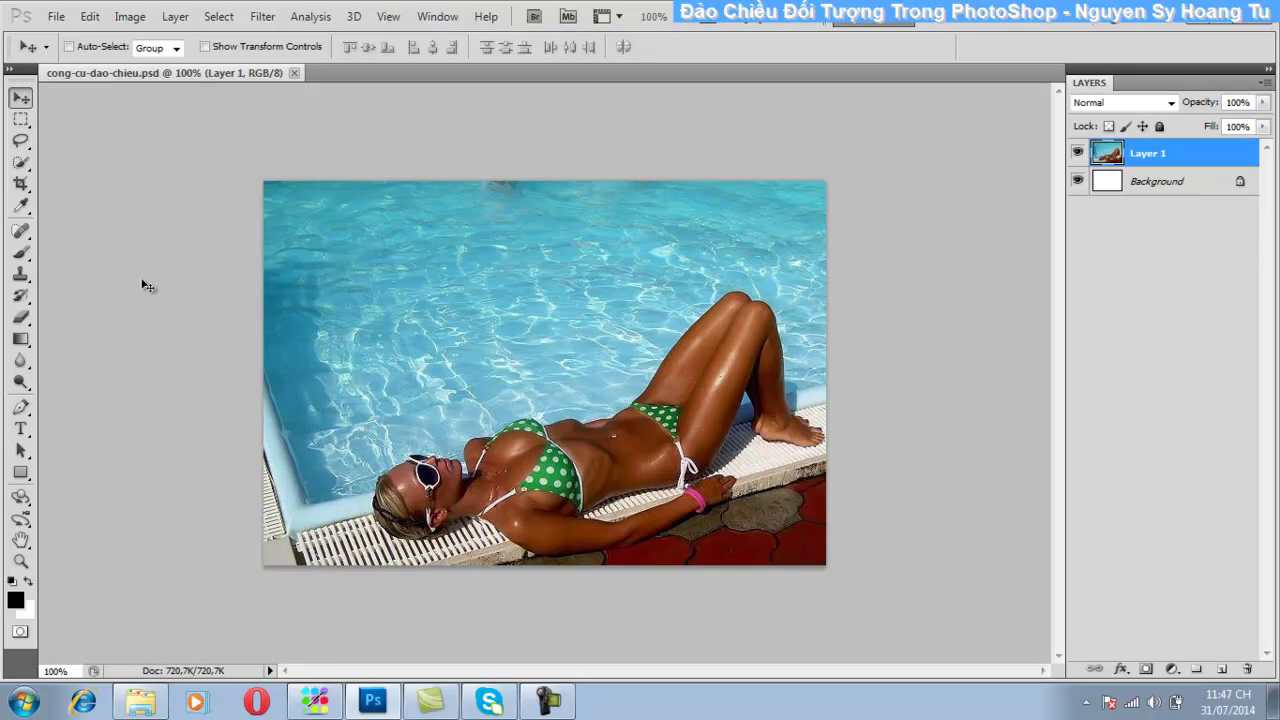
{"action": "left_click", "coordinate": [1180, 186]}
{"action": "left_click", "coordinate": [1162, 156]}
{"action": "double_click", "coordinate": [1150, 157]}
{"action": "left_click", "coordinate": [1178, 224]}
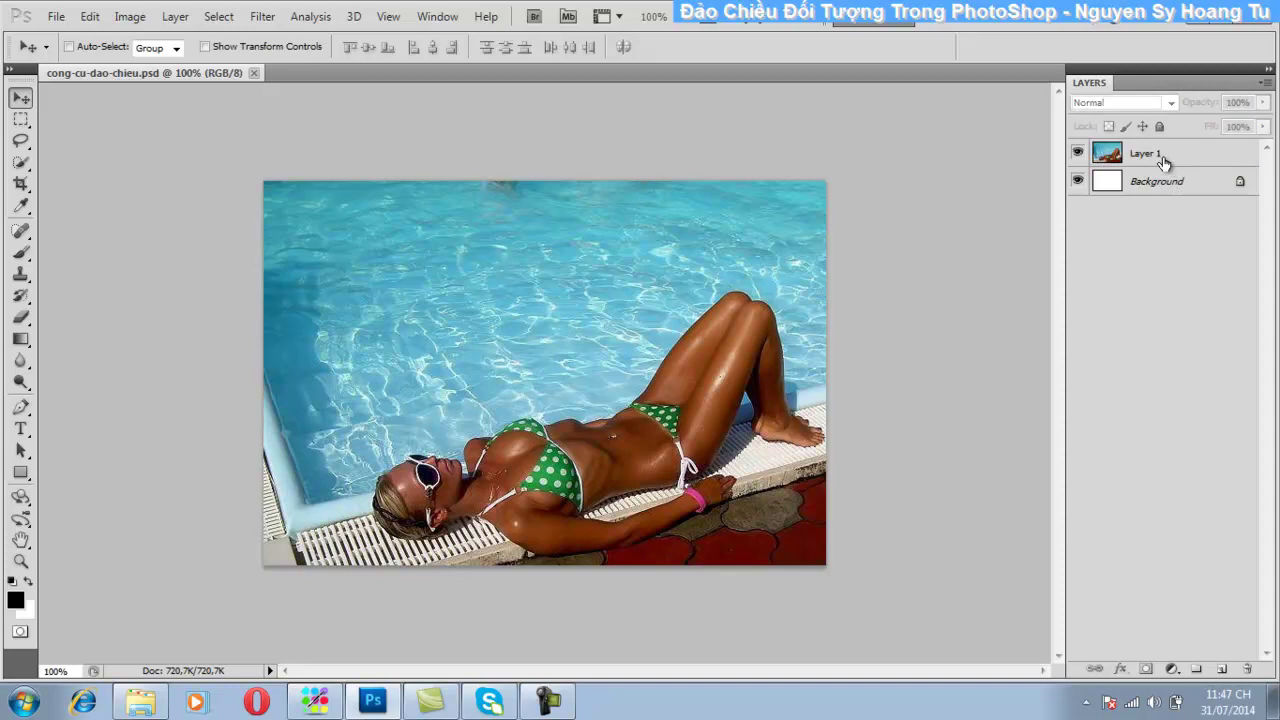
{"action": "left_click", "coordinate": [1150, 155]}
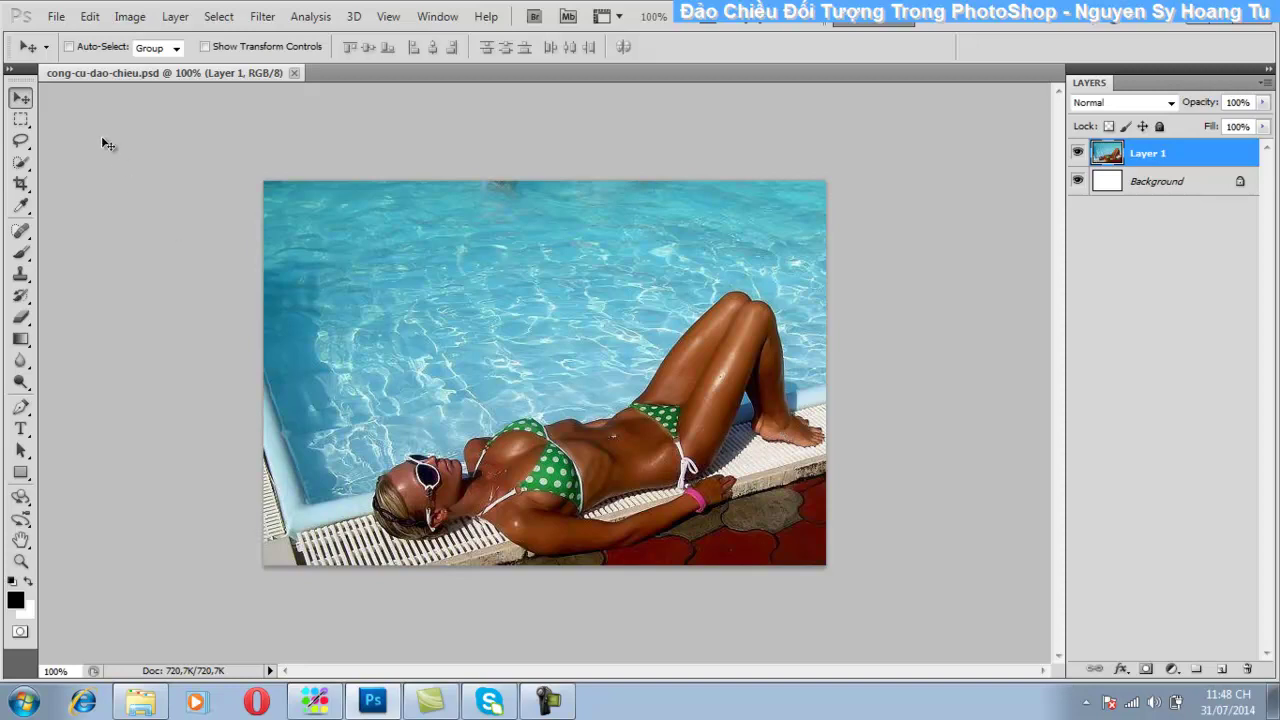
{"action": "left_click", "coordinate": [92, 17]}
{"action": "mouse_move", "coordinate": [152, 362]}
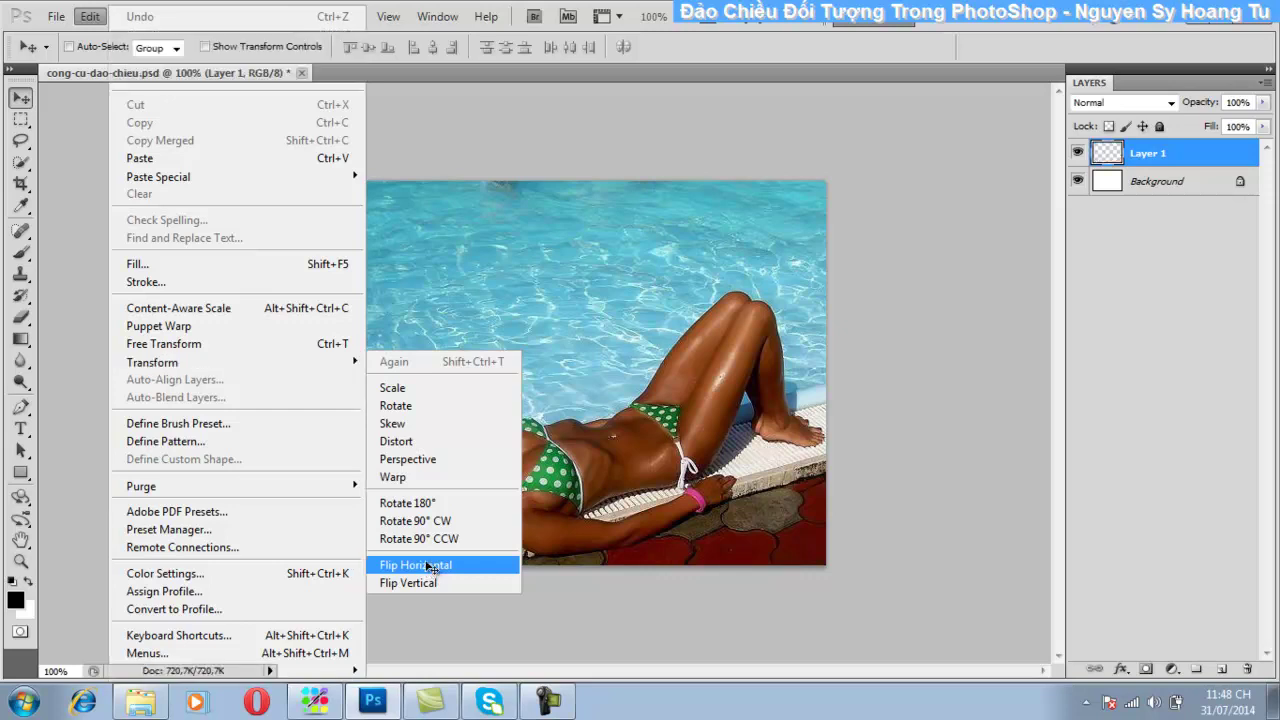
{"action": "left_click", "coordinate": [428, 566]}
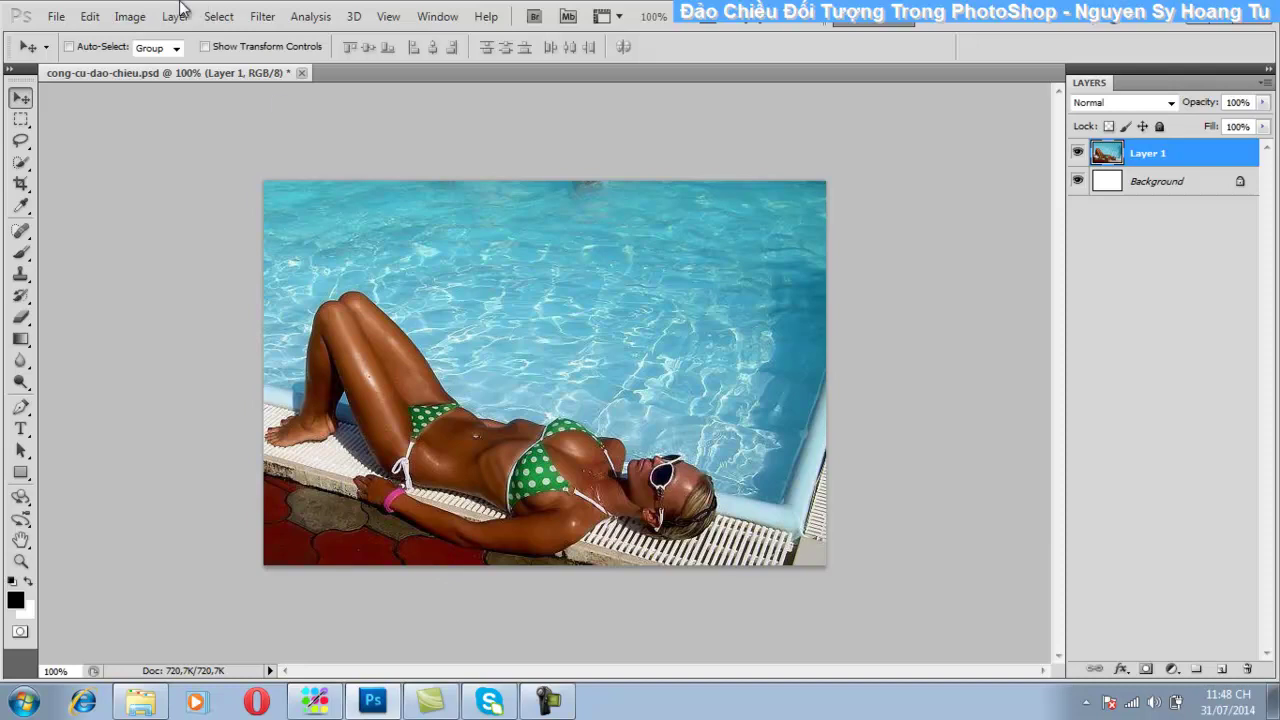
{"action": "left_click", "coordinate": [90, 17]}
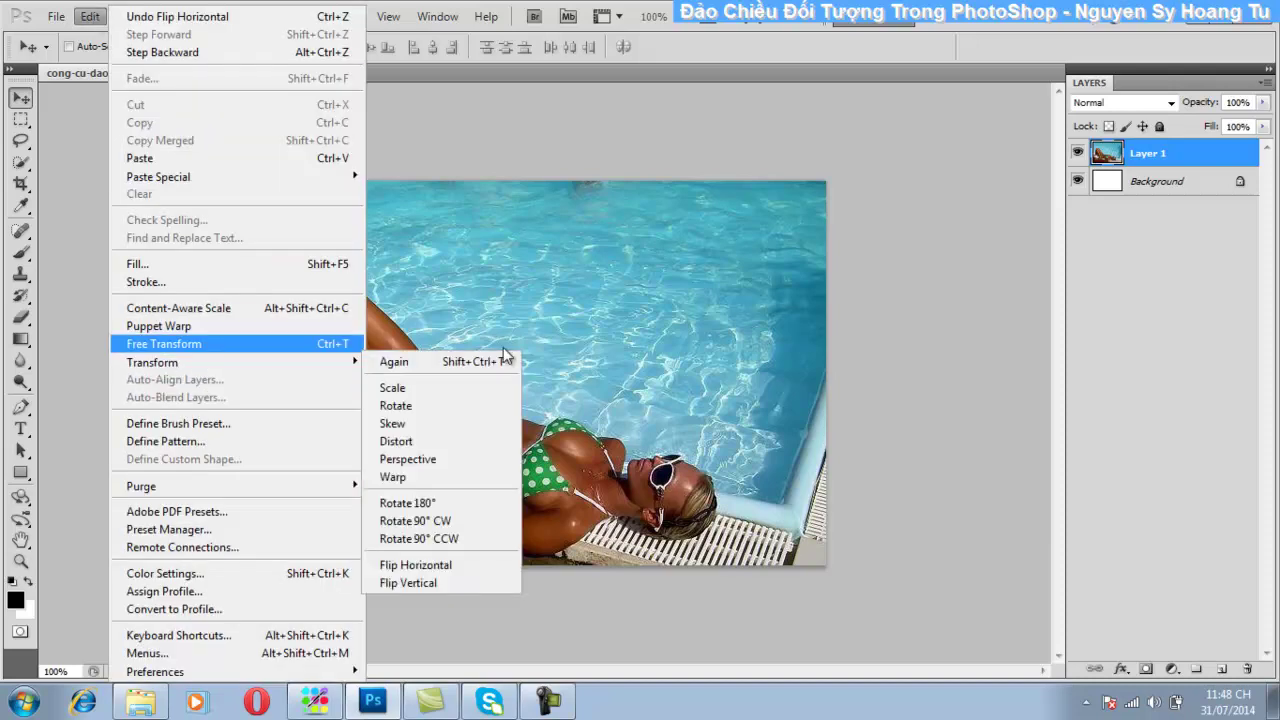
{"action": "left_click", "coordinate": [464, 567]}
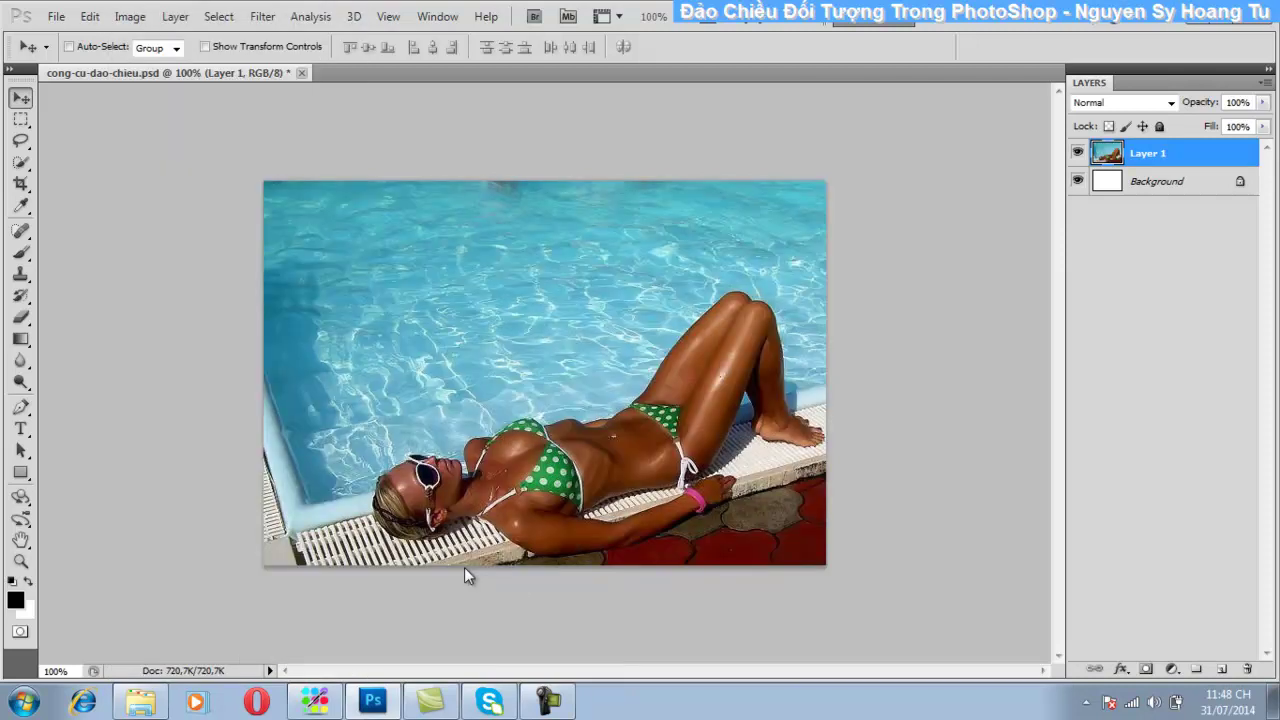
{"action": "left_click", "coordinate": [90, 17]}
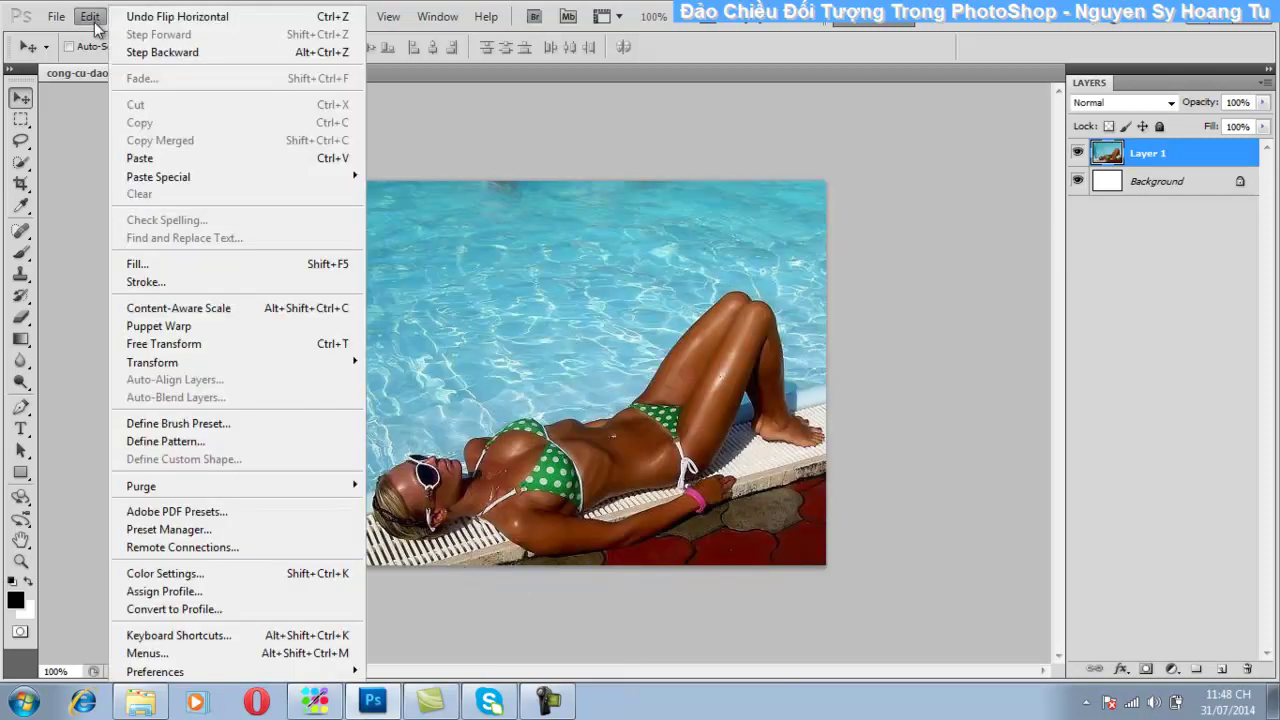
{"action": "mouse_move", "coordinate": [152, 362]}
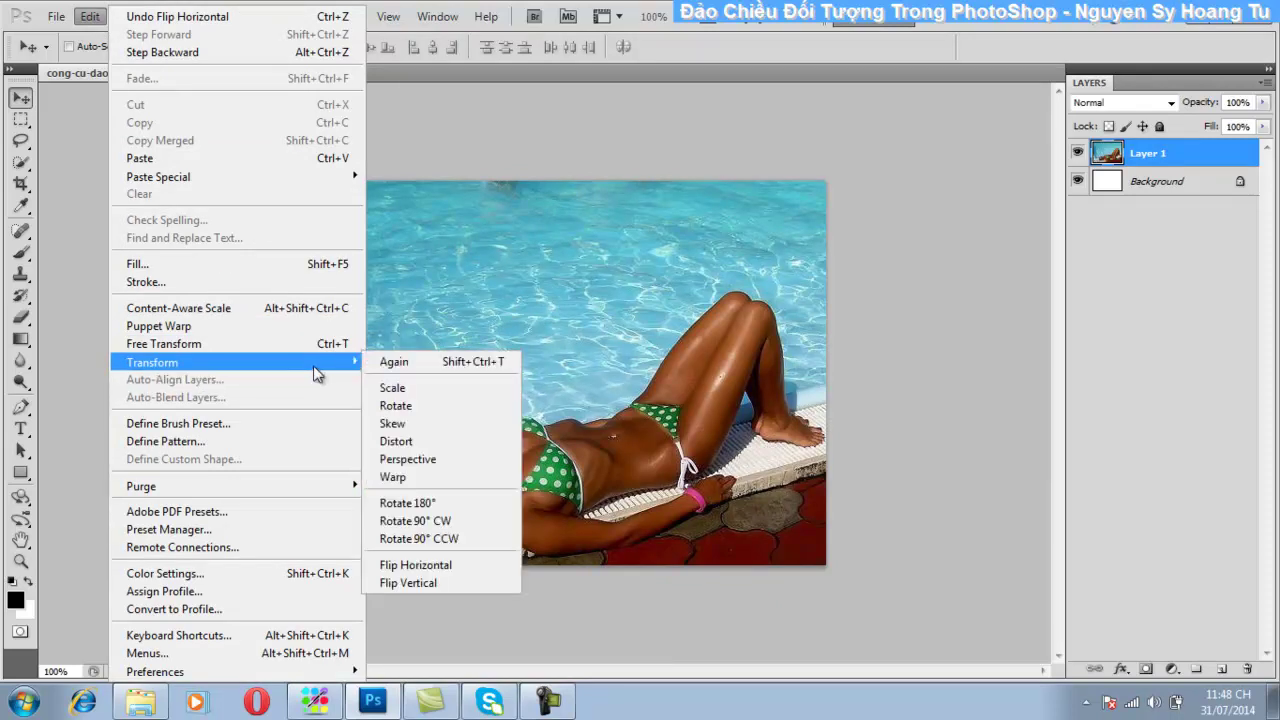
{"action": "left_click", "coordinate": [487, 591]}
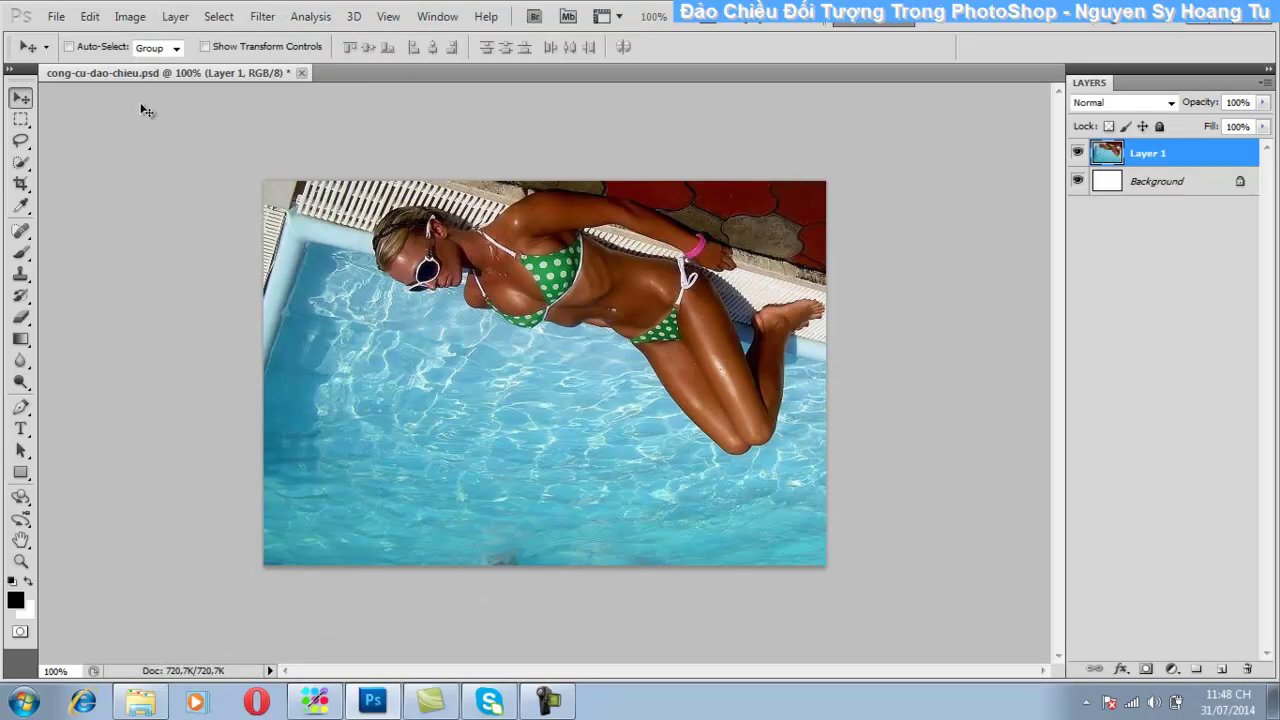
{"action": "key", "text": "ctrl+z"}
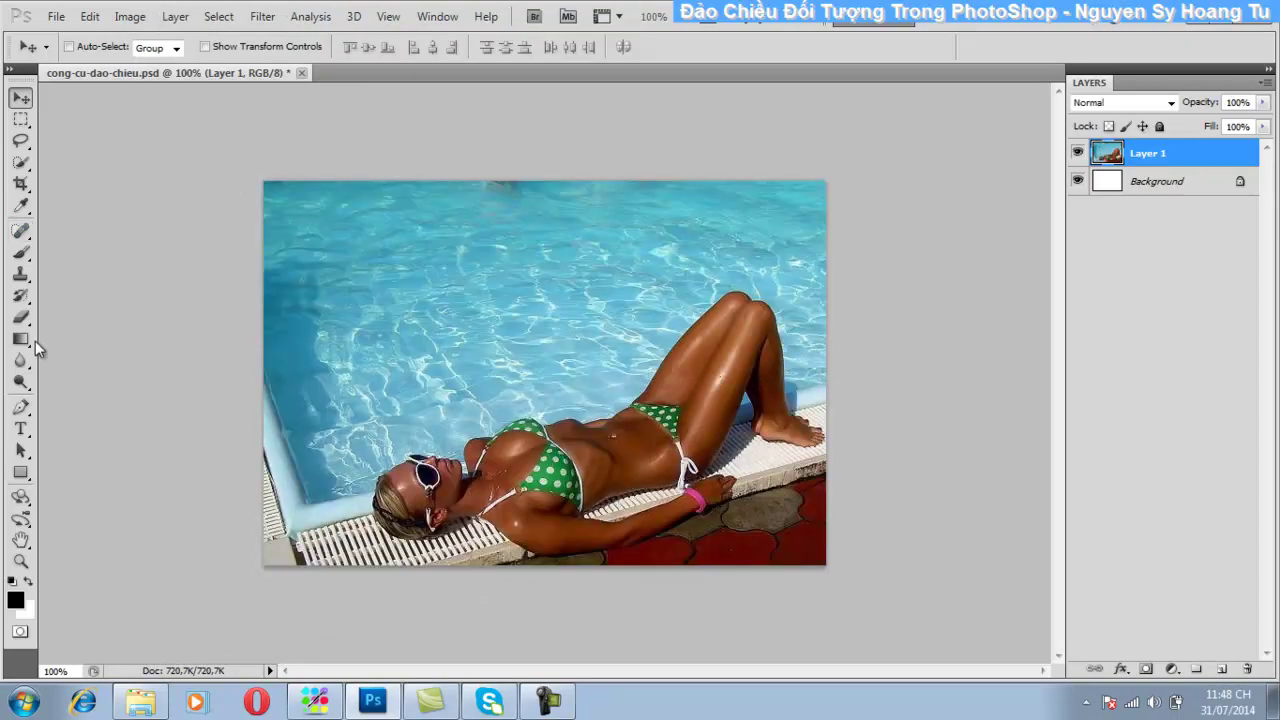
{"action": "left_click", "coordinate": [21, 432]}
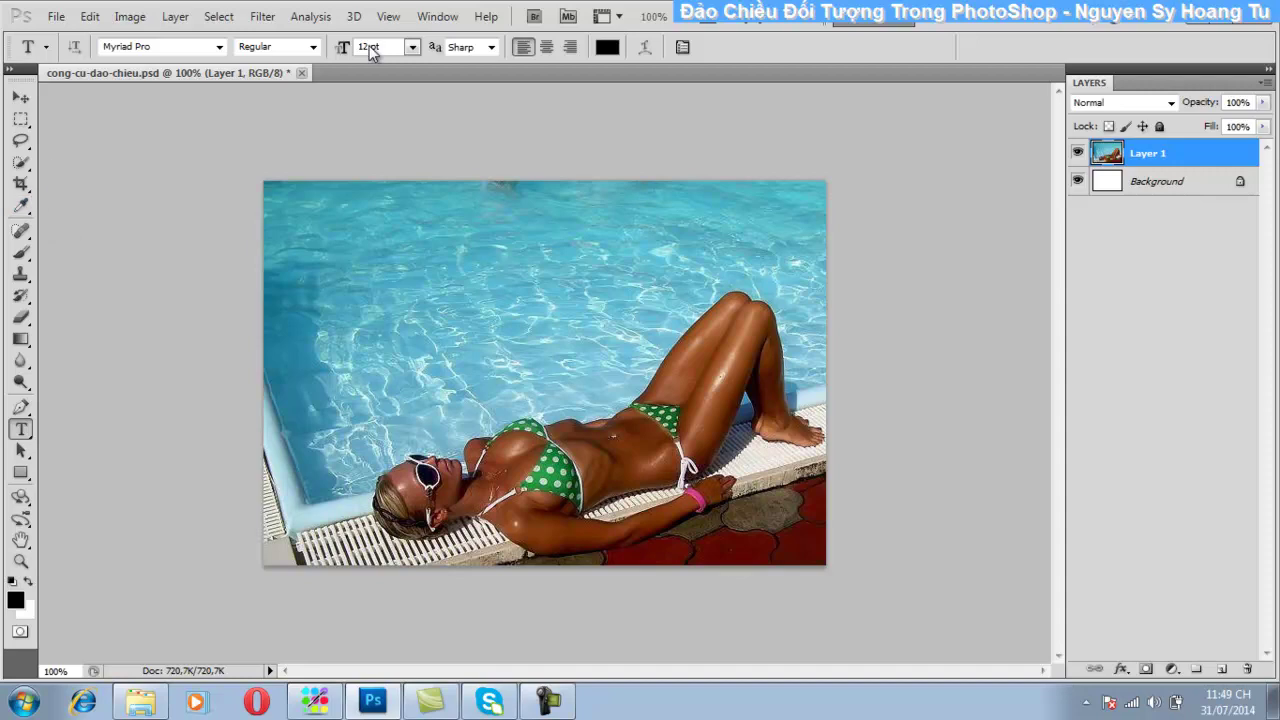
Step: Draw a black thick-arrow custom shape on the pool water above the woman's knees
{"action": "left_click", "coordinate": [22, 472]}
{"action": "right_click", "coordinate": [23, 478]}
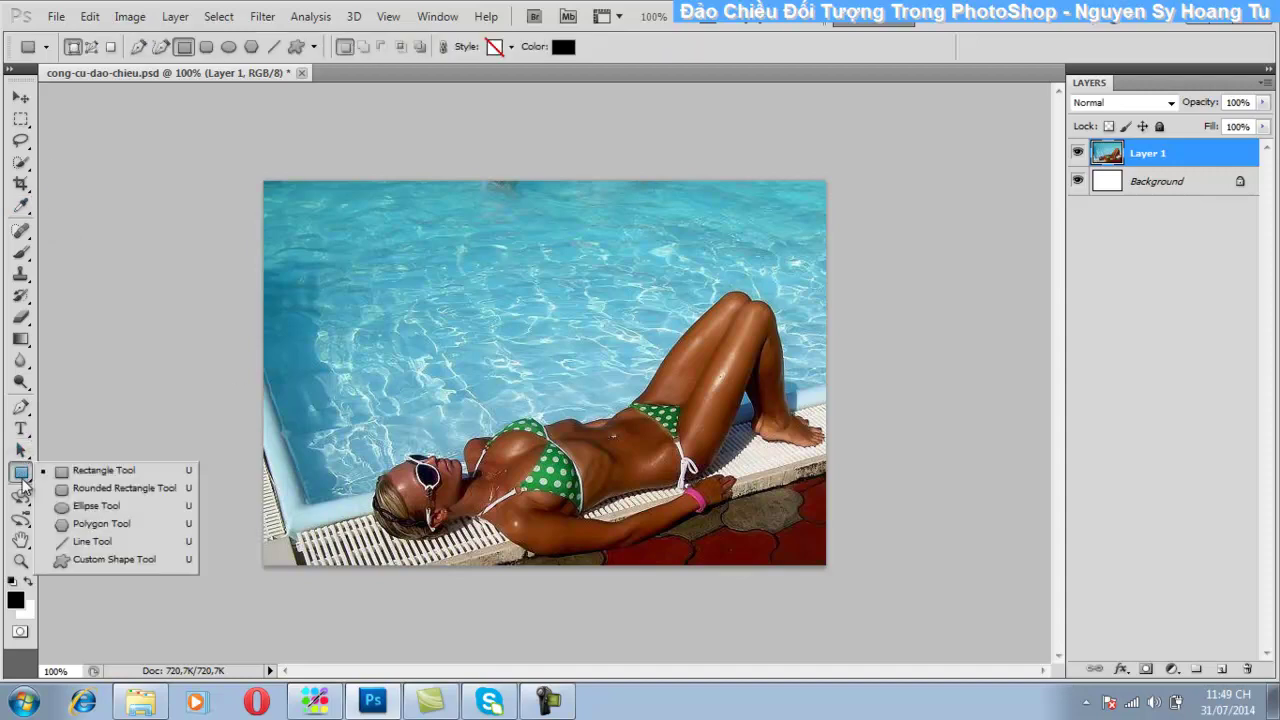
{"action": "left_click", "coordinate": [297, 48]}
{"action": "left_click", "coordinate": [389, 47]}
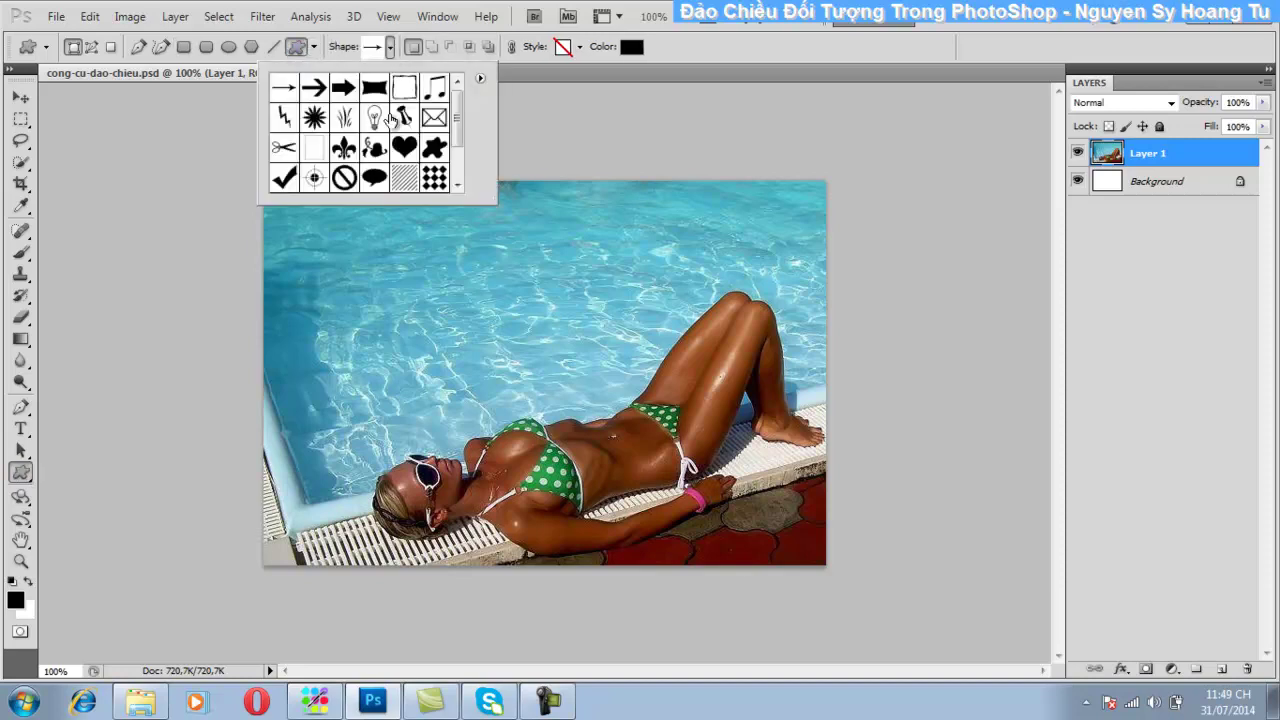
{"action": "left_click", "coordinate": [342, 88]}
{"action": "left_click", "coordinate": [495, 243]}
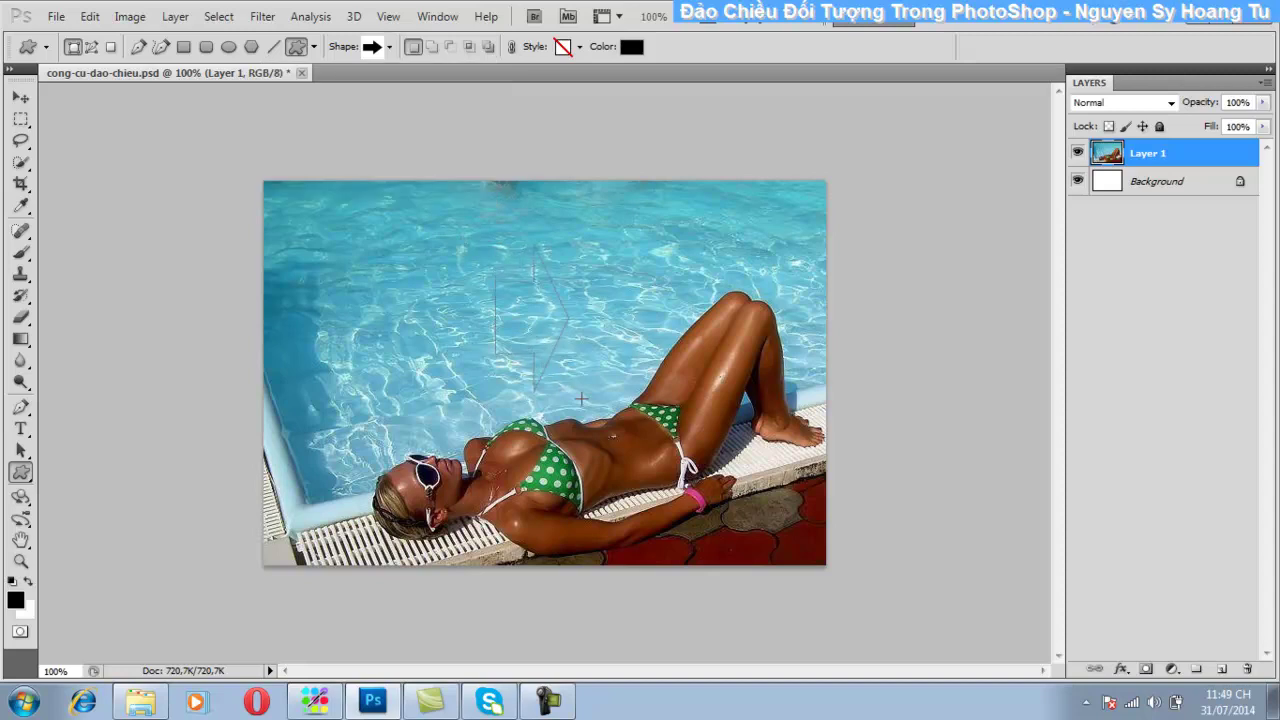
{"action": "left_click_drag", "start_coordinate": [494, 272], "coordinate": [660, 364]}
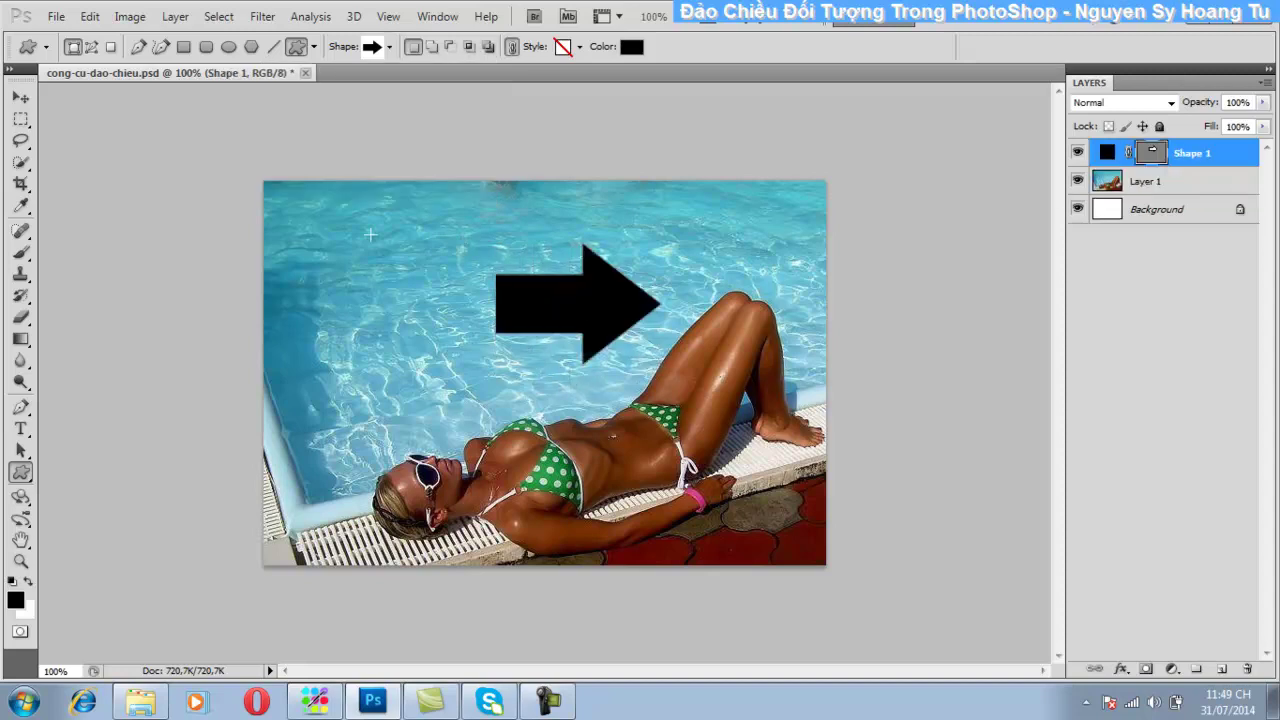
{"action": "left_click", "coordinate": [31, 94]}
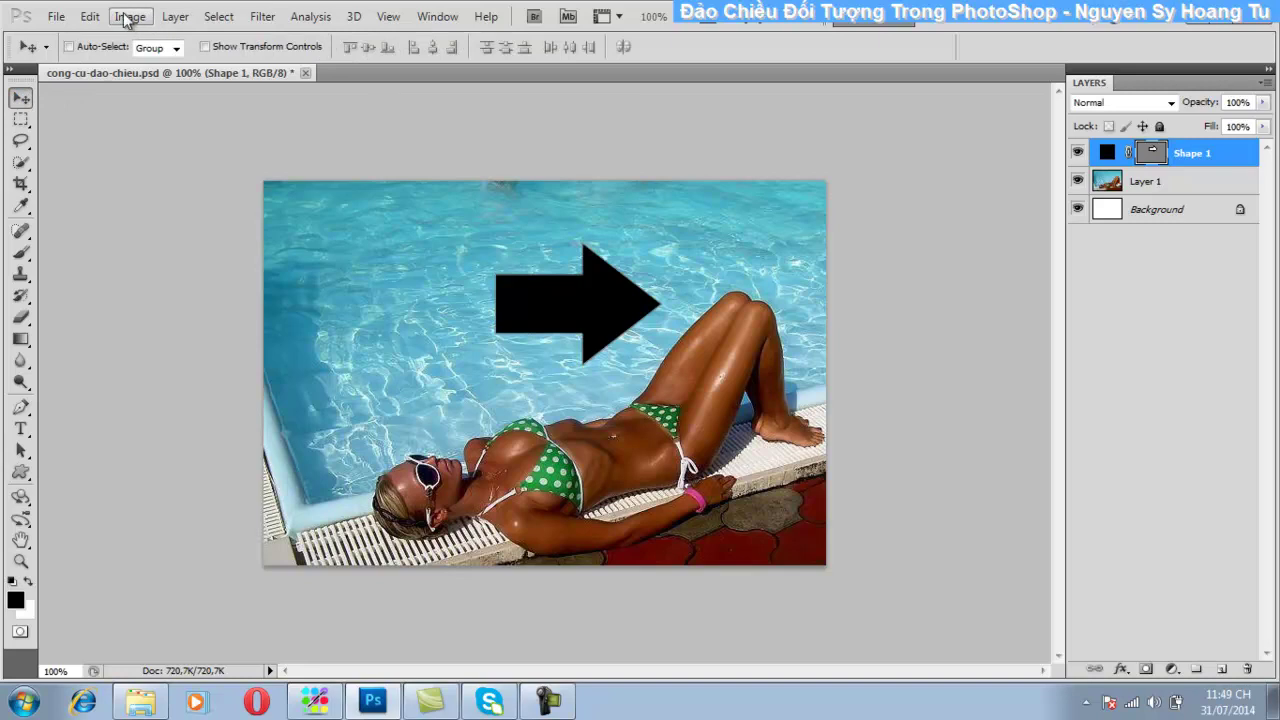
Step: Mirror the arrow horizontally to point left, then back to point right
{"action": "left_click", "coordinate": [90, 17]}
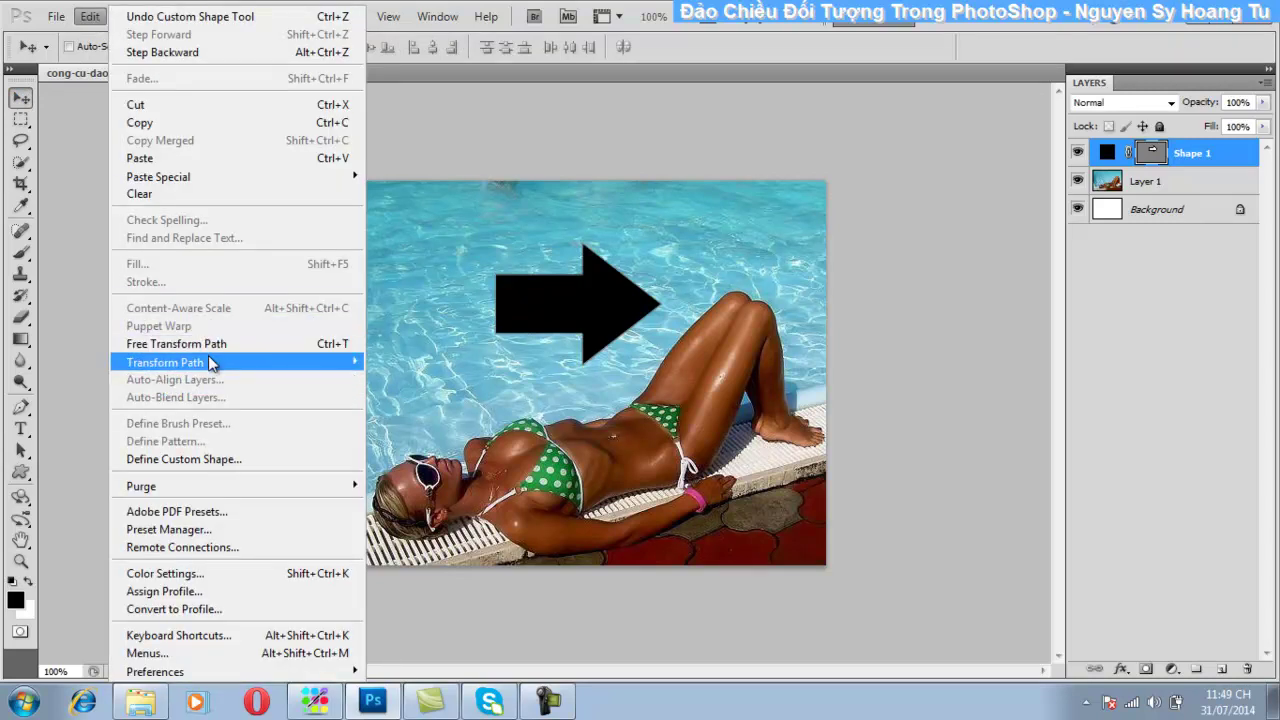
{"action": "mouse_move", "coordinate": [165, 362]}
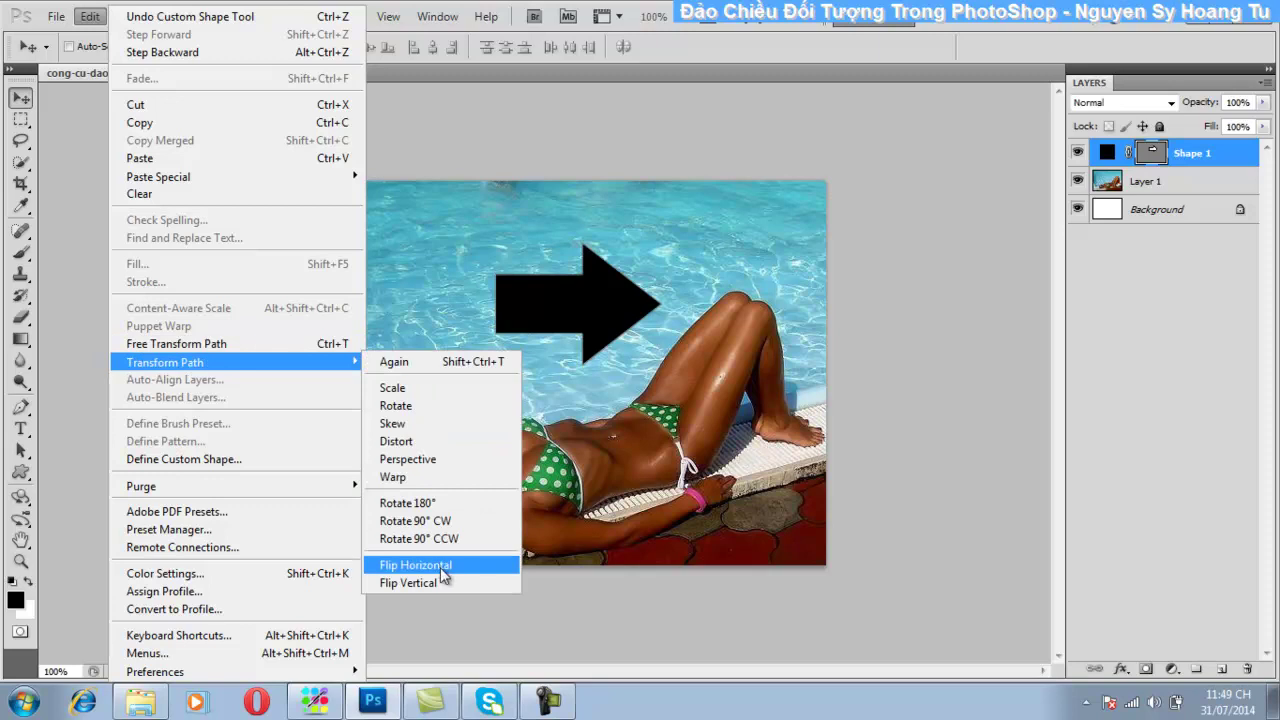
{"action": "left_click", "coordinate": [415, 565]}
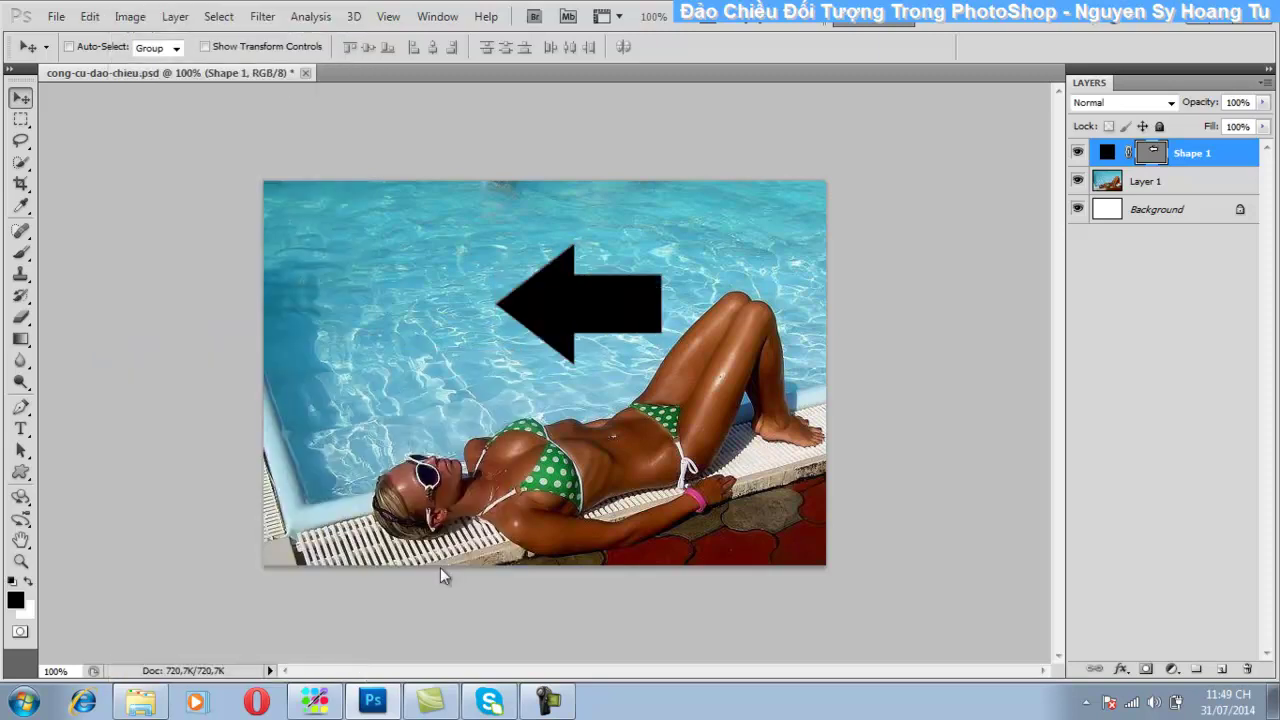
{"action": "left_click", "coordinate": [89, 17]}
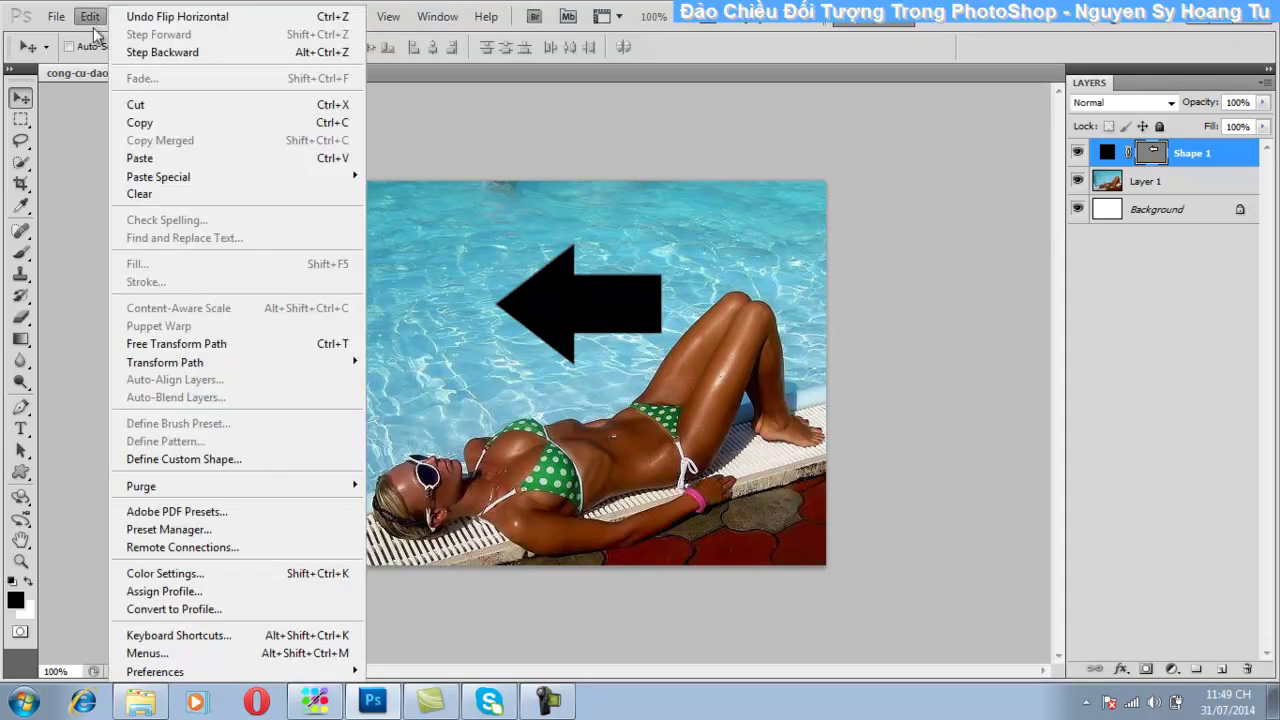
{"action": "mouse_move", "coordinate": [165, 362]}
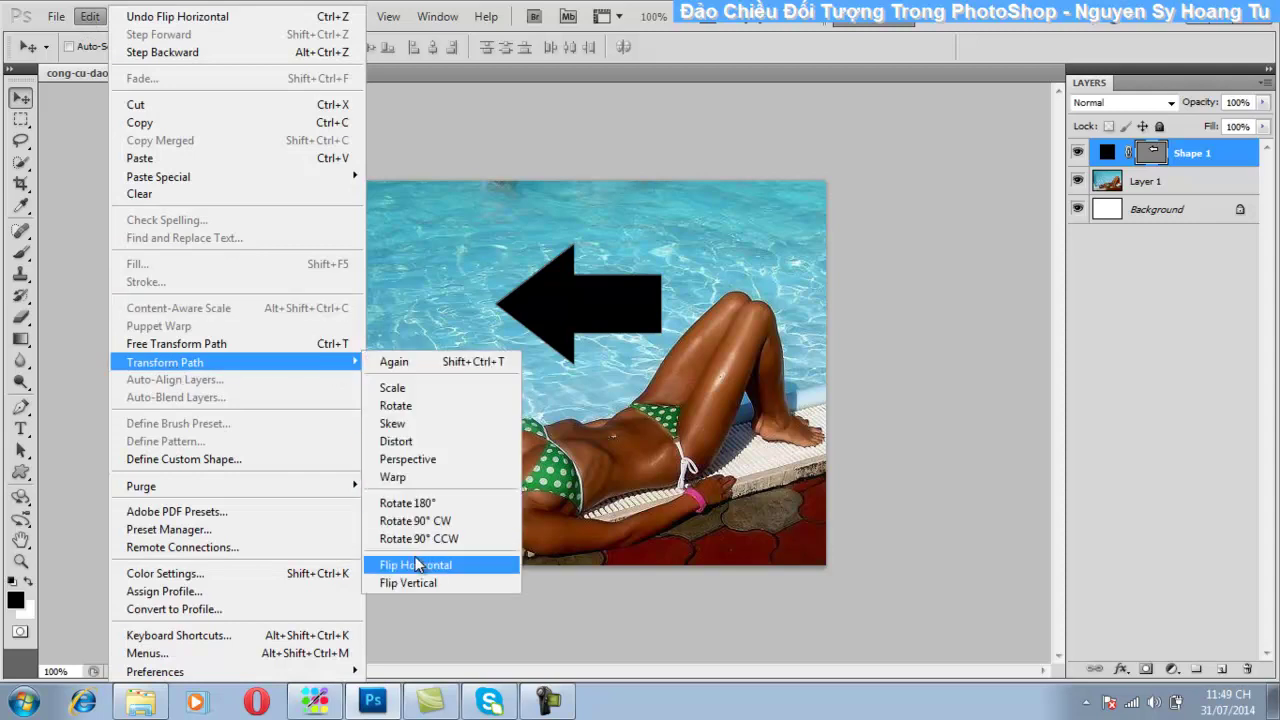
{"action": "left_click", "coordinate": [415, 565]}
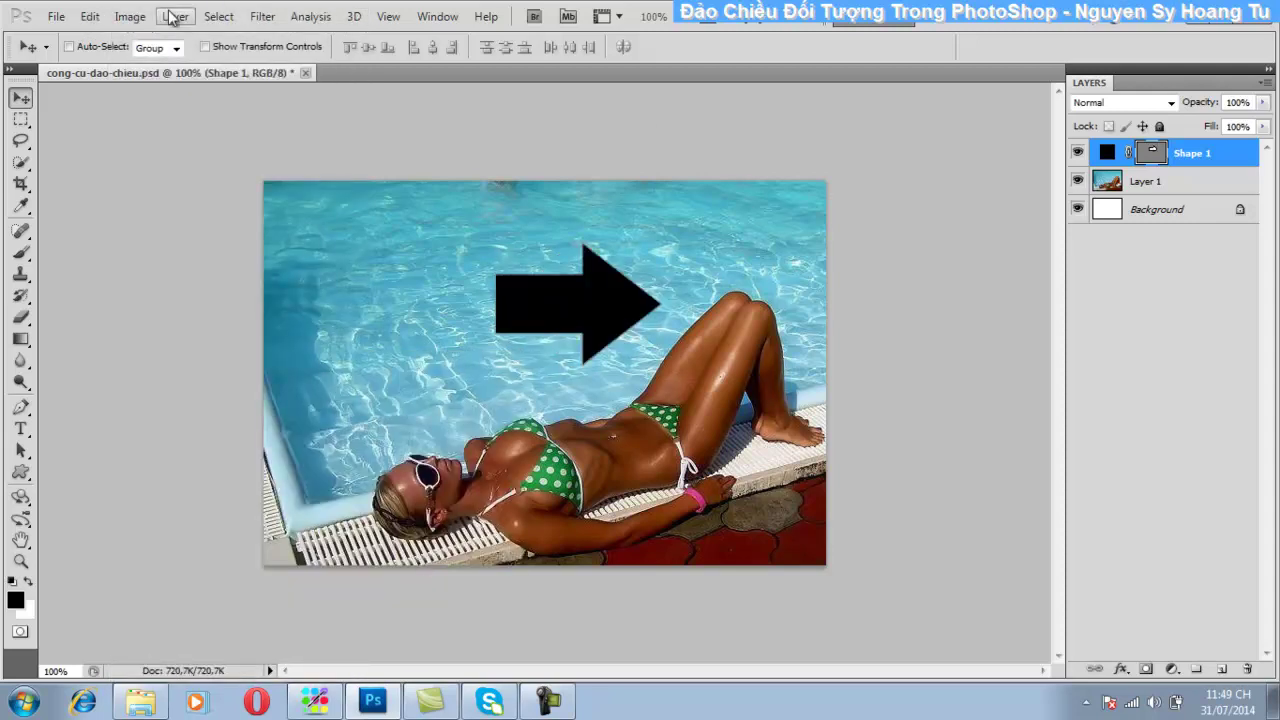
{"action": "left_click", "coordinate": [129, 17]}
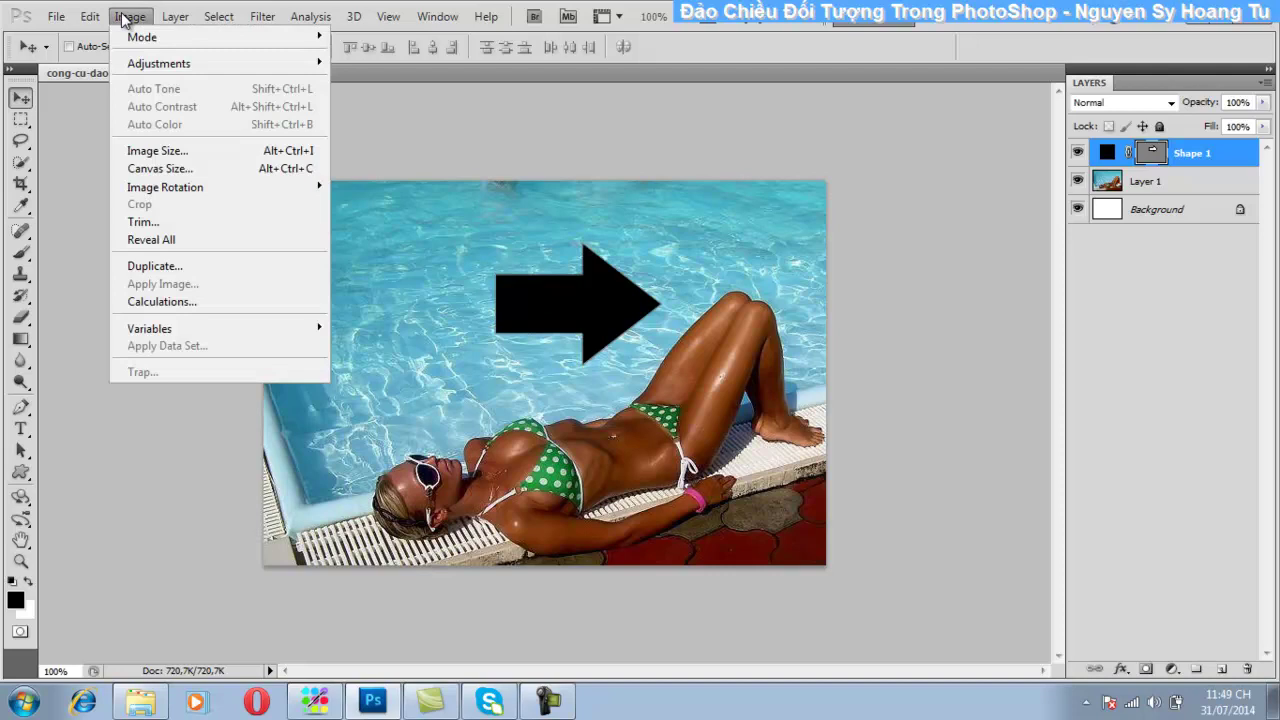
{"action": "left_click", "coordinate": [594, 226]}
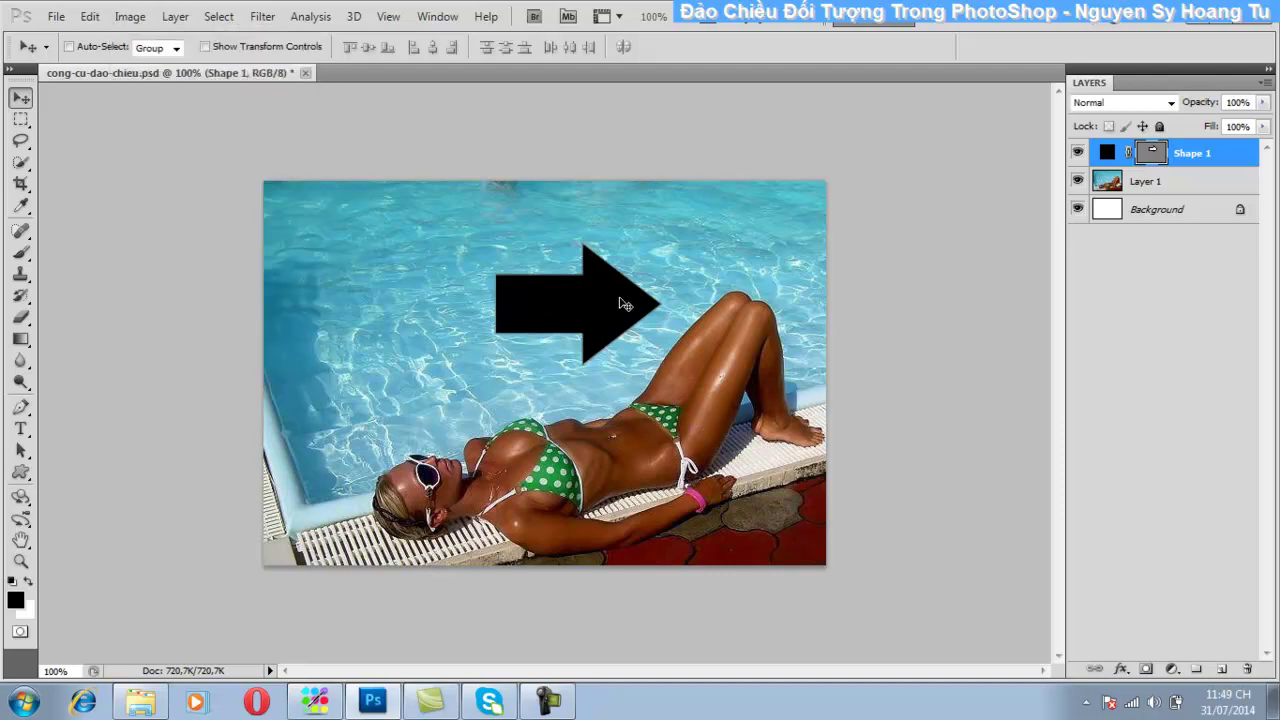
Step: Rotate the arrow 90° CCW to point up, nudge it left, and flip it vertically twice
{"action": "left_click", "coordinate": [89, 17]}
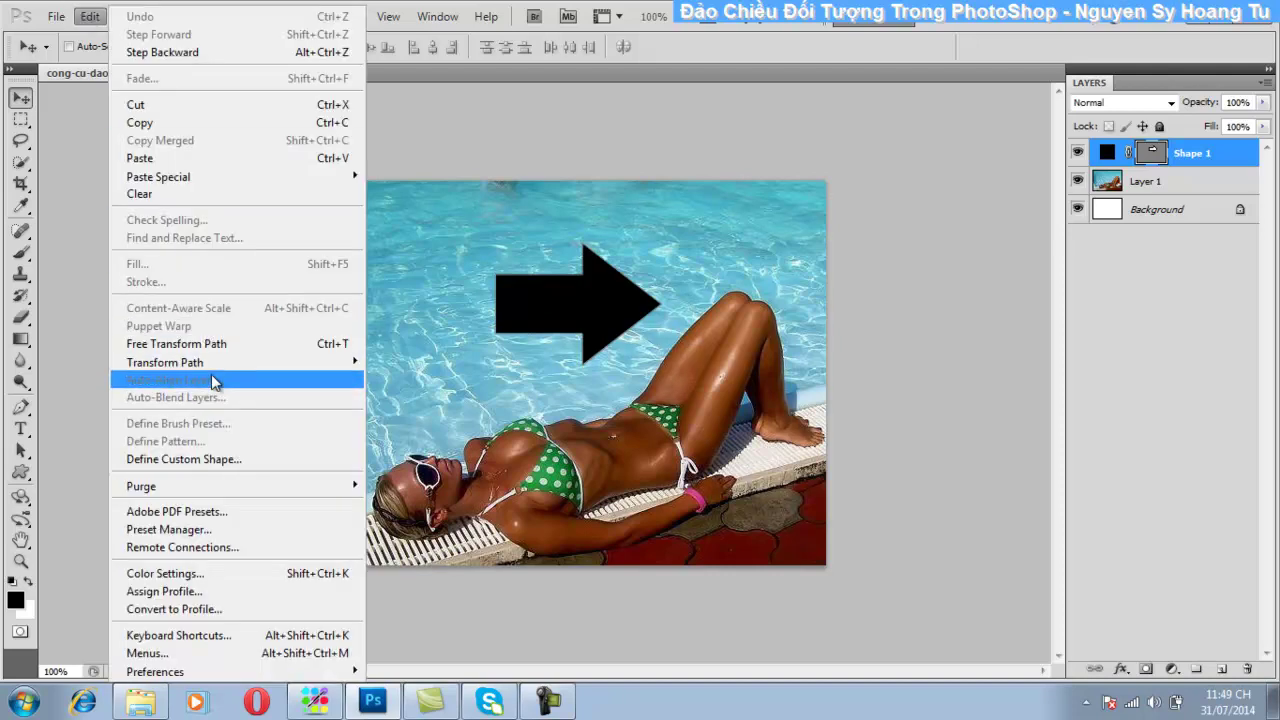
{"action": "mouse_move", "coordinate": [165, 362]}
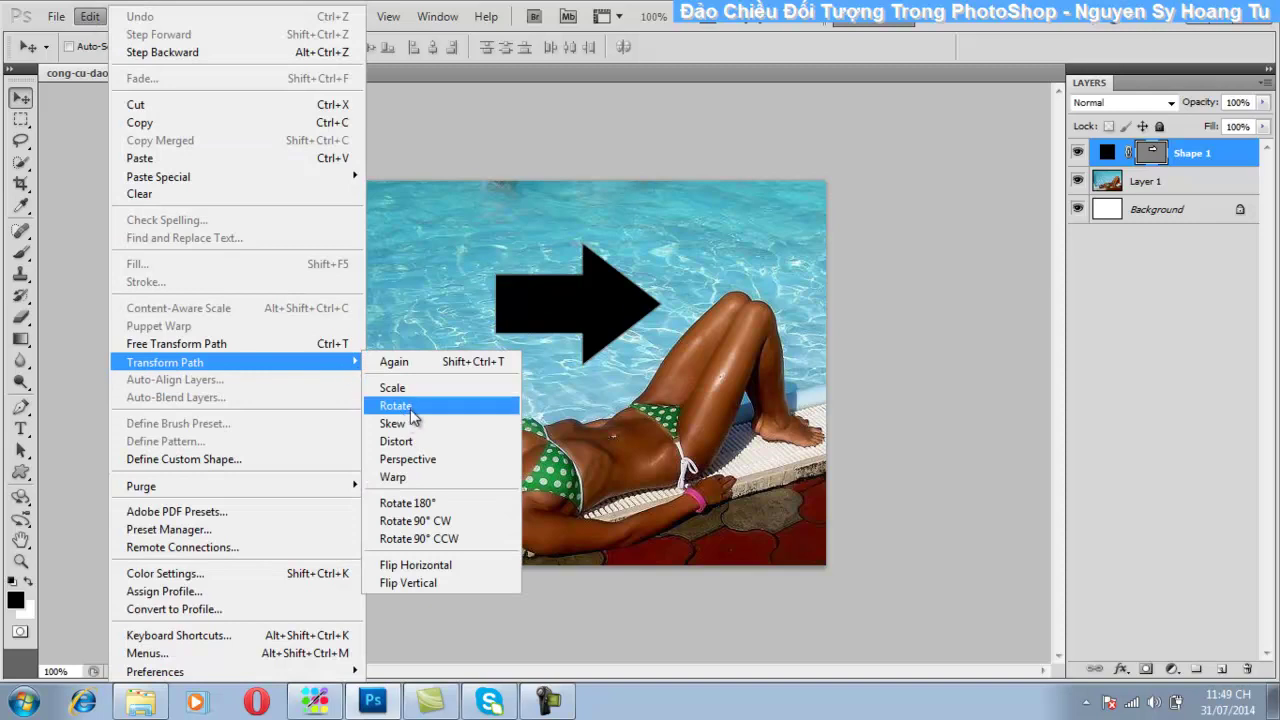
{"action": "left_click", "coordinate": [421, 539]}
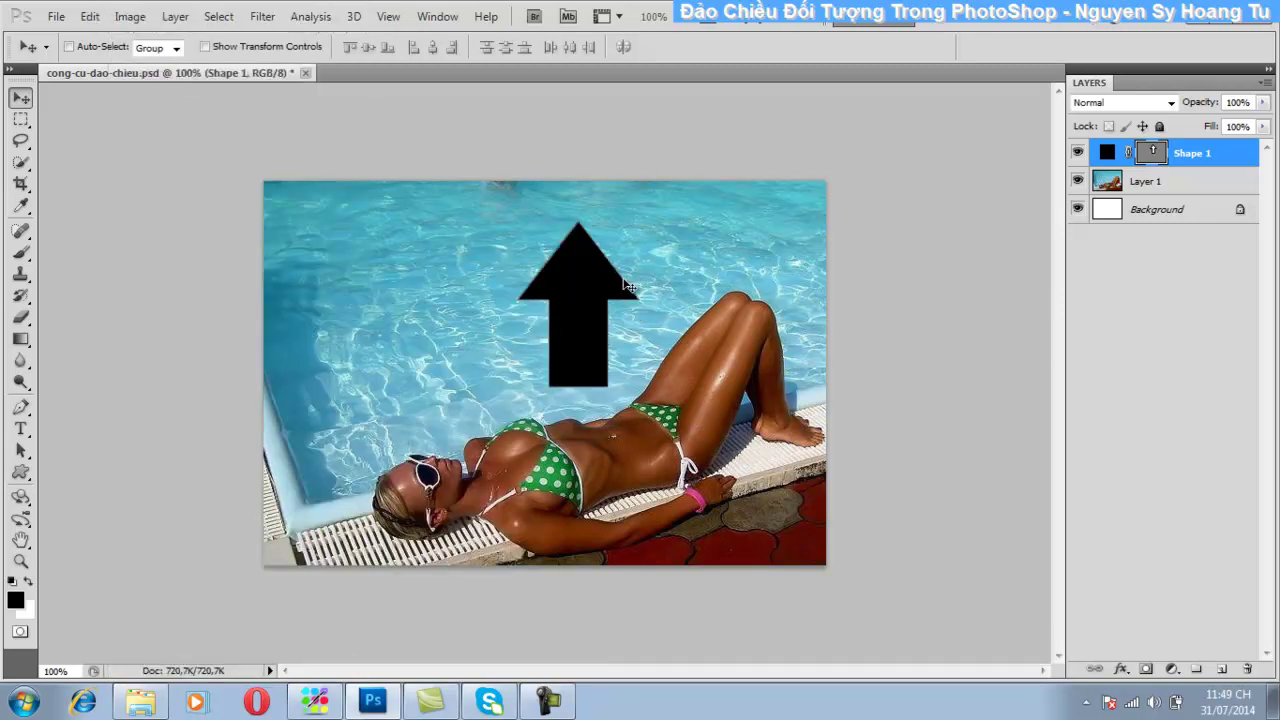
{"action": "left_click_drag", "start_coordinate": [578, 296], "coordinate": [546, 296]}
{"action": "left_click", "coordinate": [92, 16]}
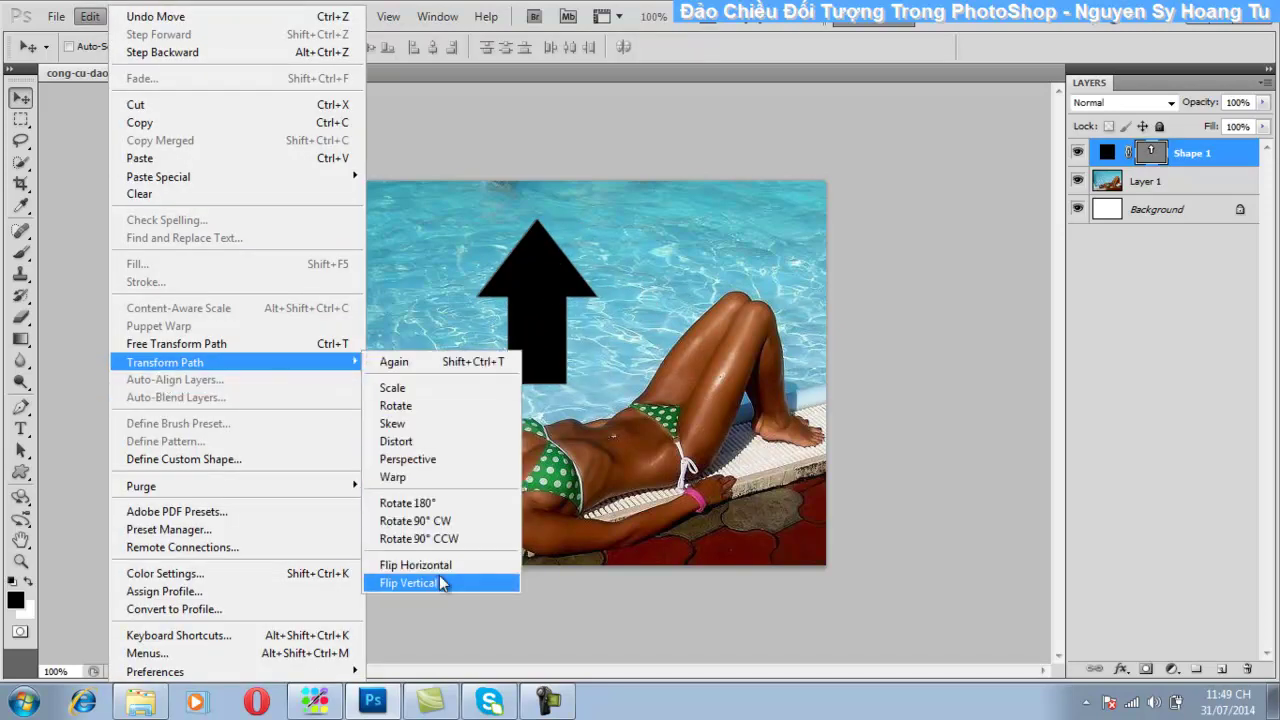
{"action": "mouse_move", "coordinate": [165, 362]}
{"action": "left_click", "coordinate": [443, 584]}
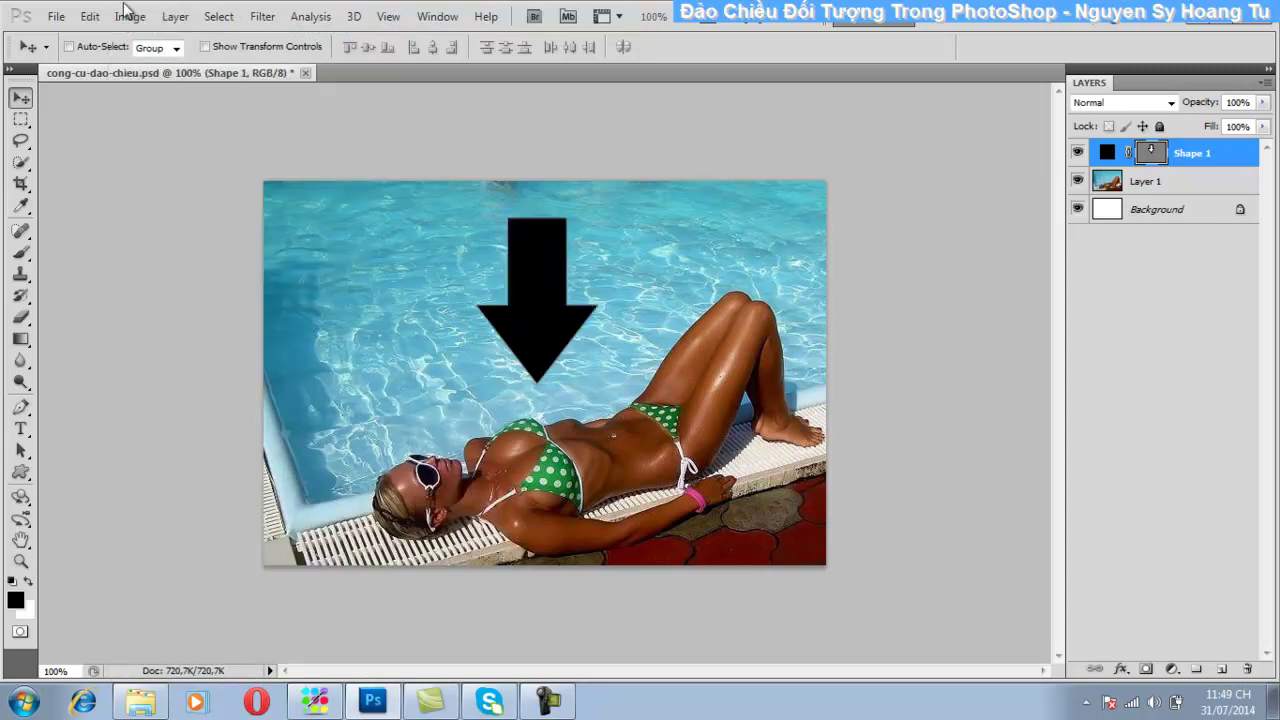
{"action": "left_click", "coordinate": [90, 16]}
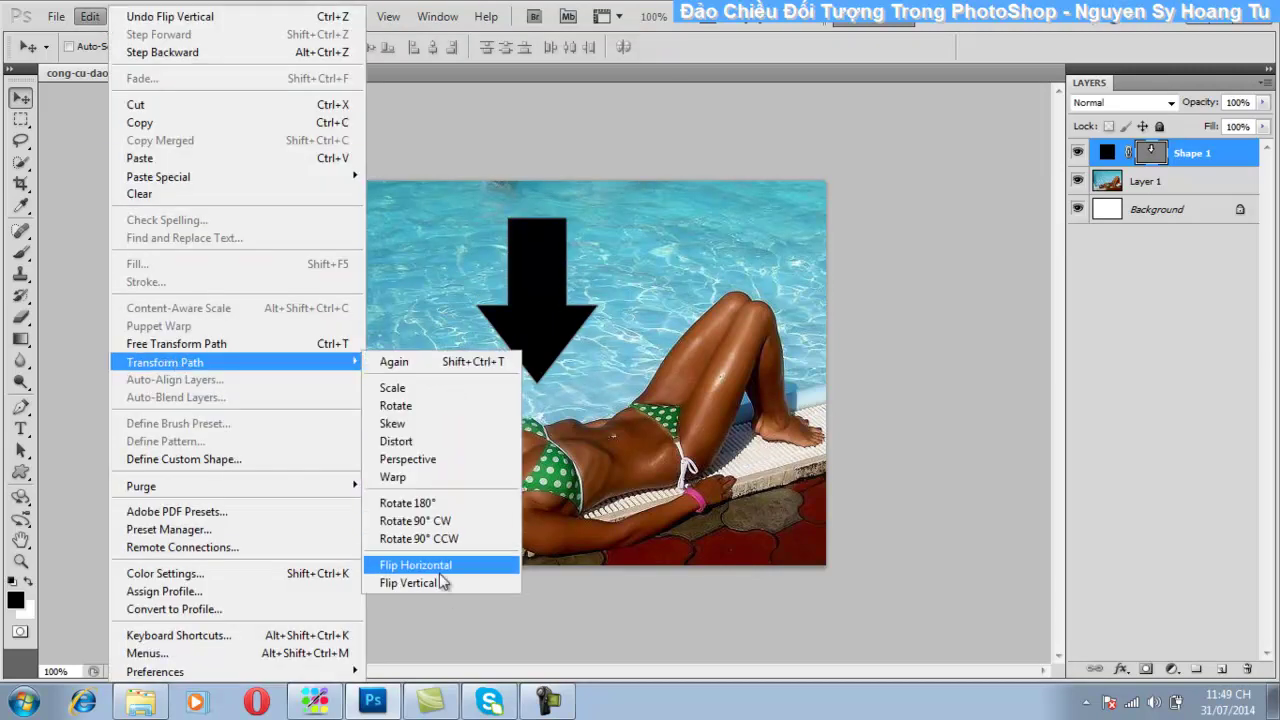
{"action": "left_click", "coordinate": [436, 580]}
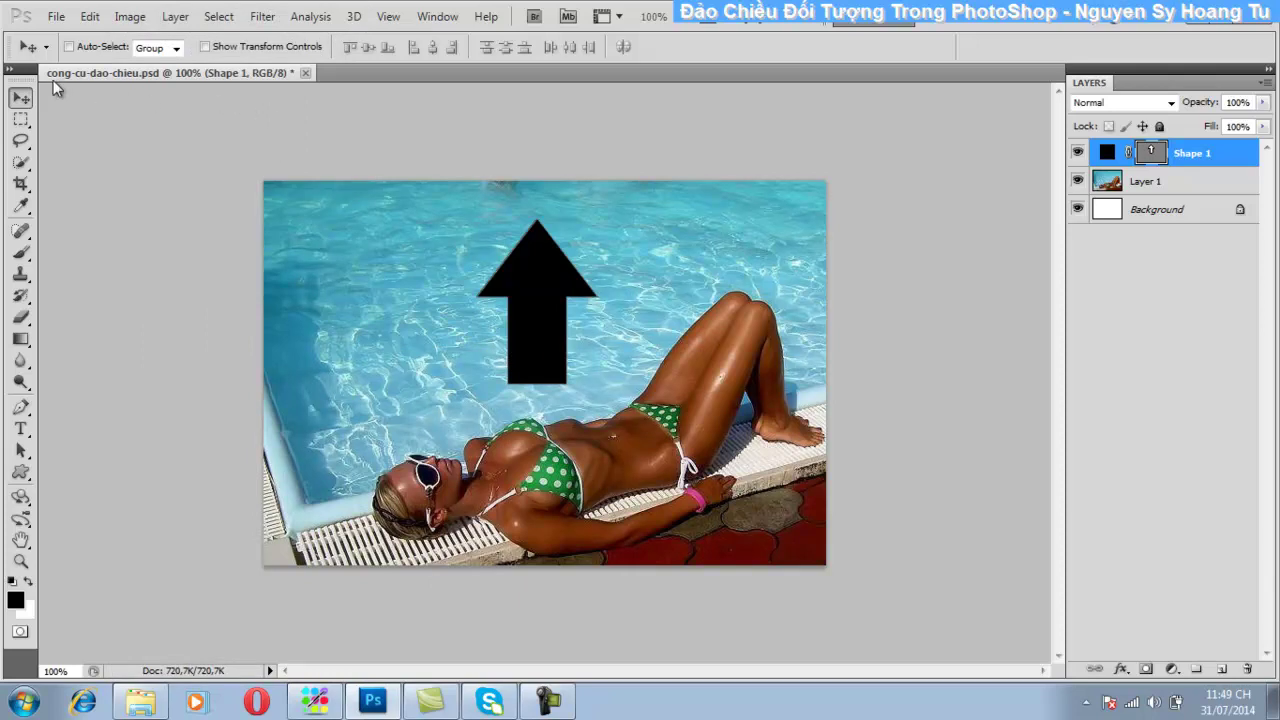
Step: Select Layer 1 and flip the pool photo horizontally
{"action": "left_click", "coordinate": [21, 98]}
{"action": "left_click", "coordinate": [1152, 181]}
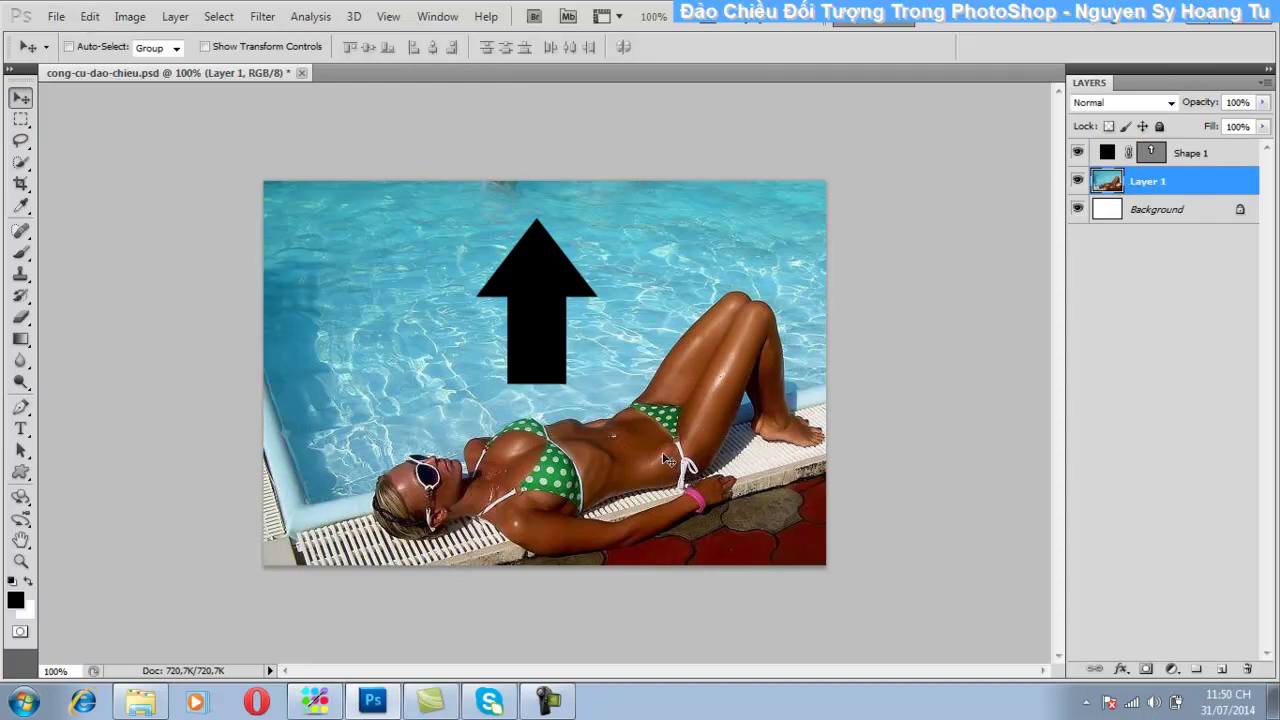
{"action": "left_click", "coordinate": [89, 16]}
{"action": "mouse_move", "coordinate": [152, 362]}
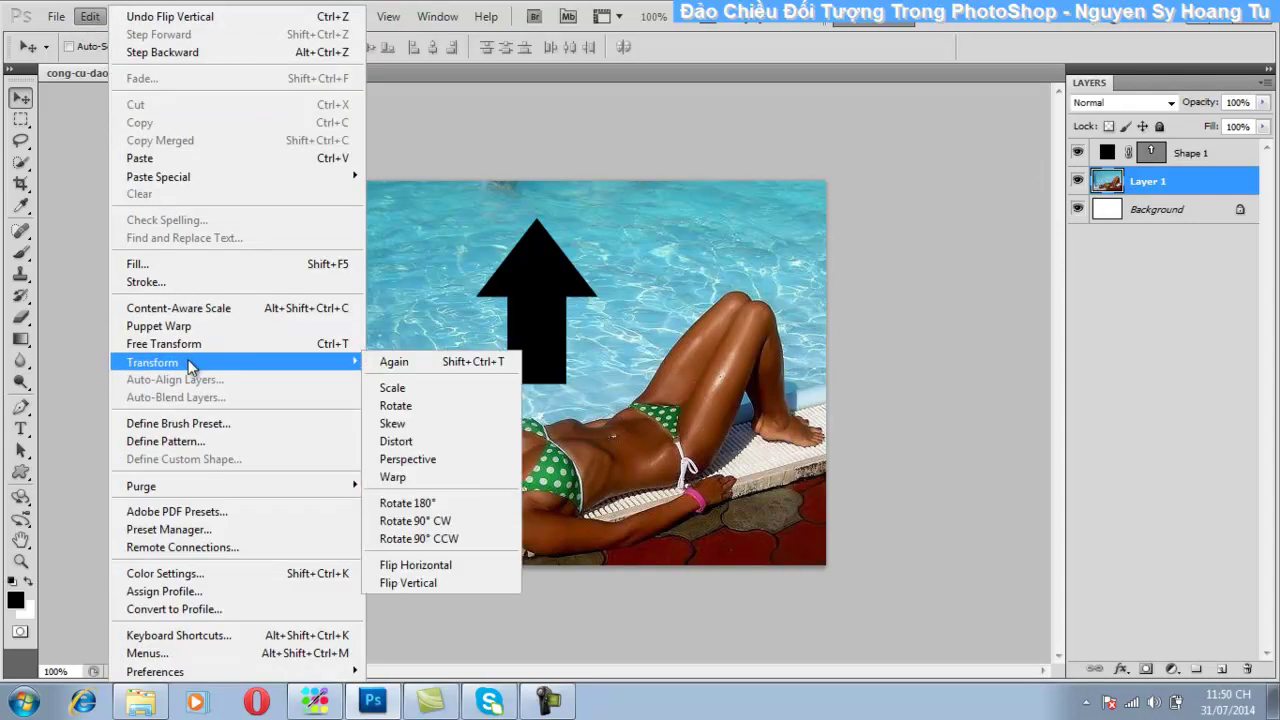
{"action": "left_click", "coordinate": [437, 564]}
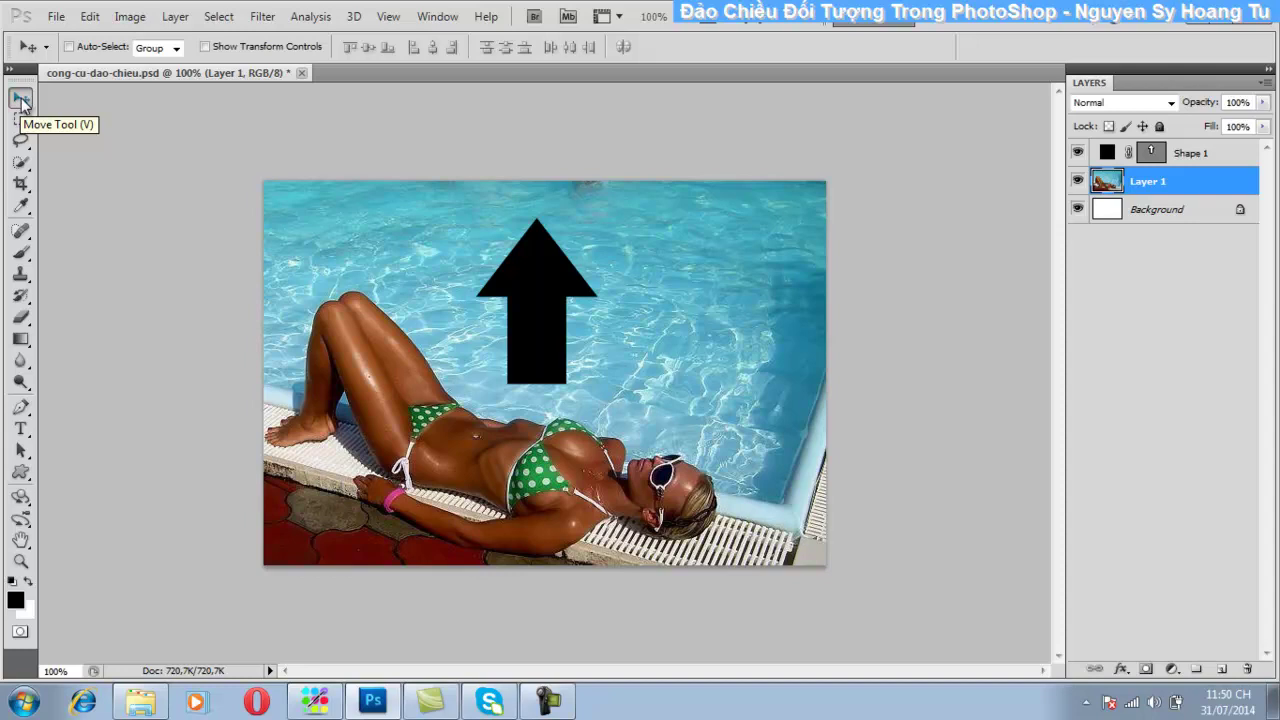
{"action": "left_click", "coordinate": [89, 17]}
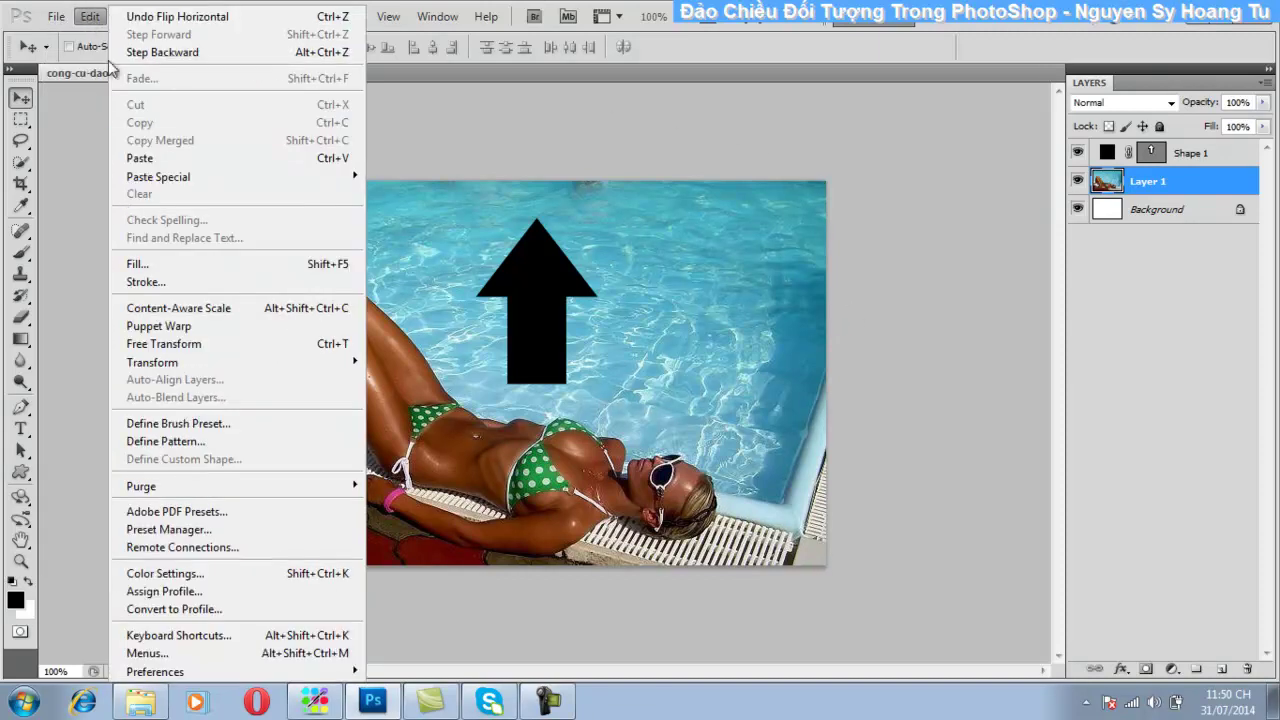
{"action": "left_click", "coordinate": [1150, 183]}
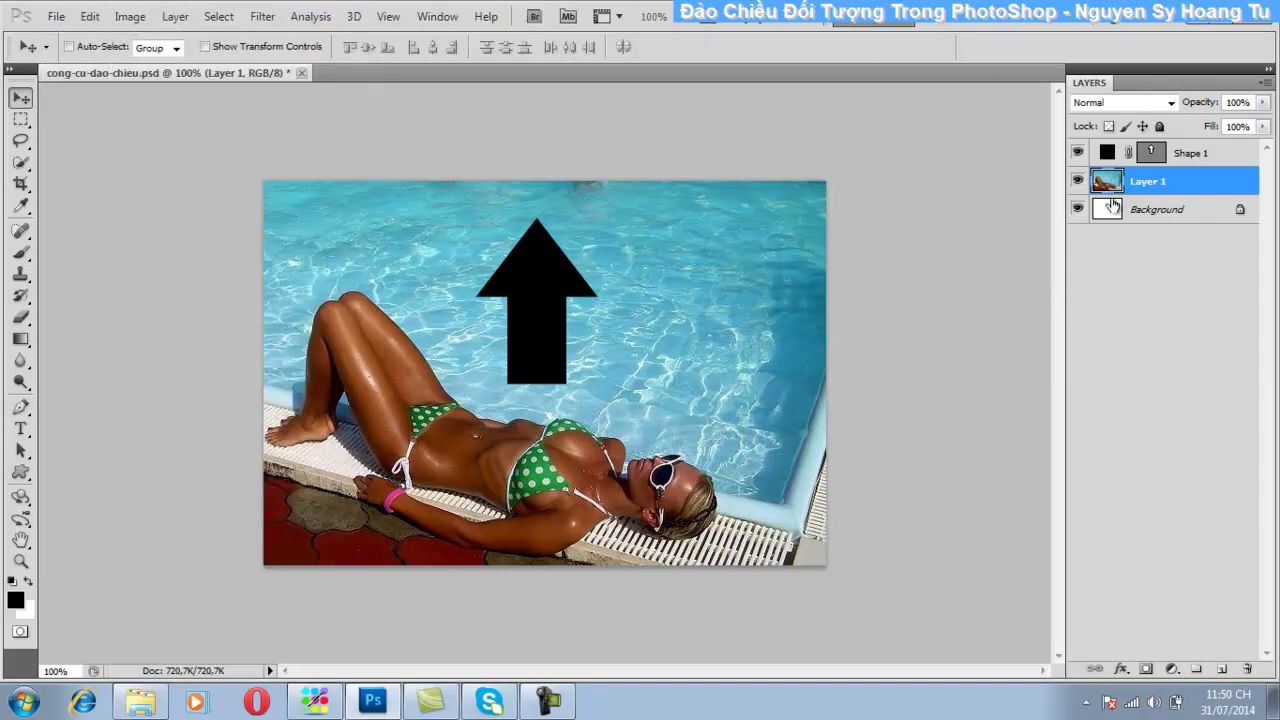
Step: Select the Shape 1 arrow layer and delete it
{"action": "left_click", "coordinate": [86, 18]}
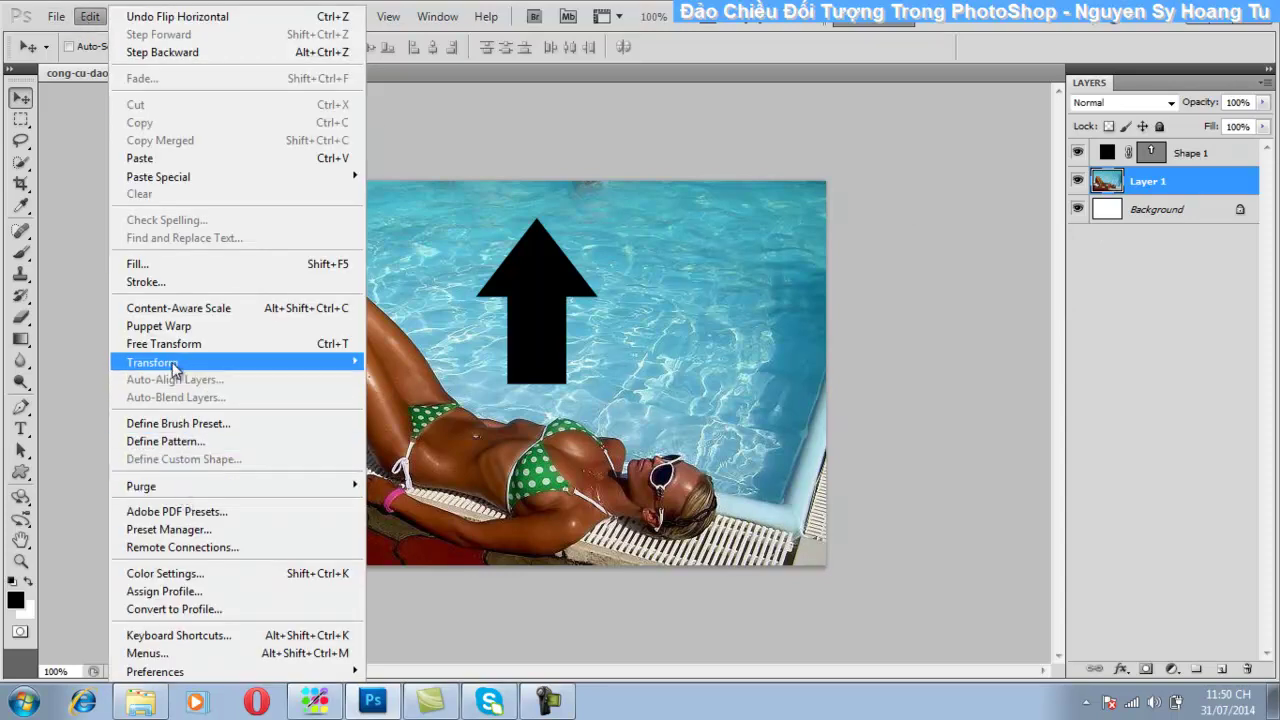
{"action": "mouse_move", "coordinate": [152, 362]}
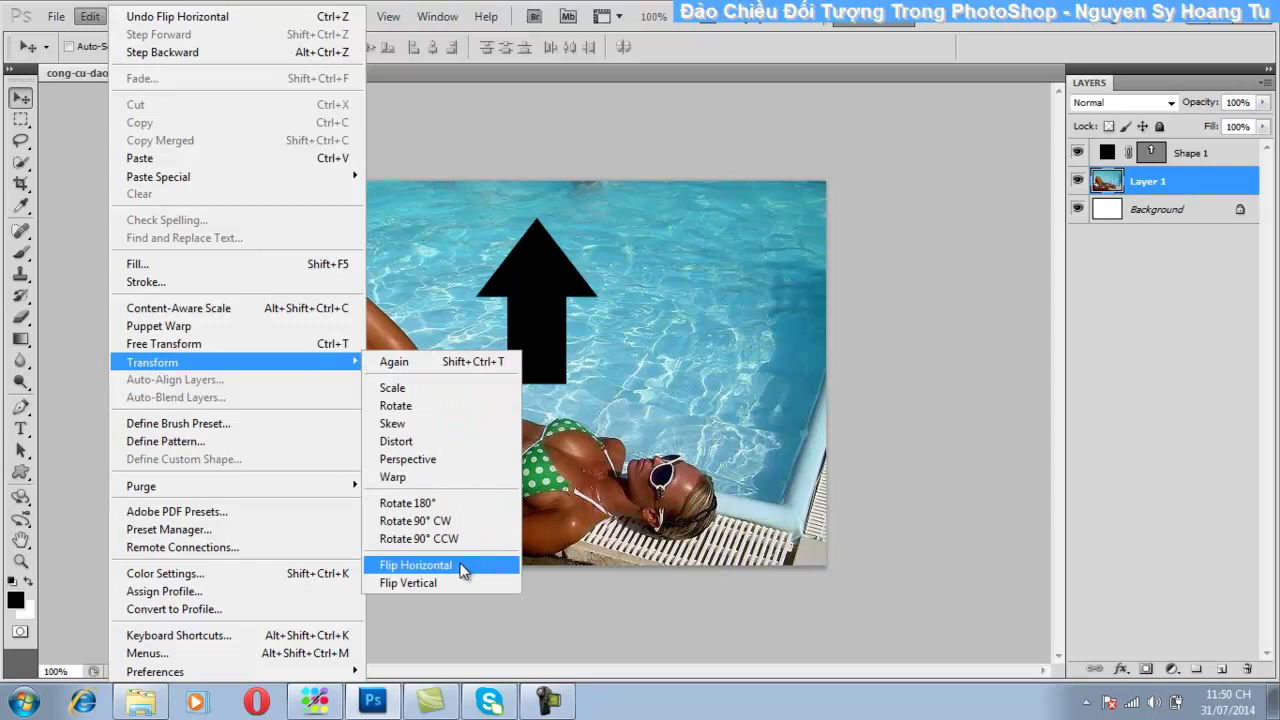
{"action": "left_click", "coordinate": [1180, 234]}
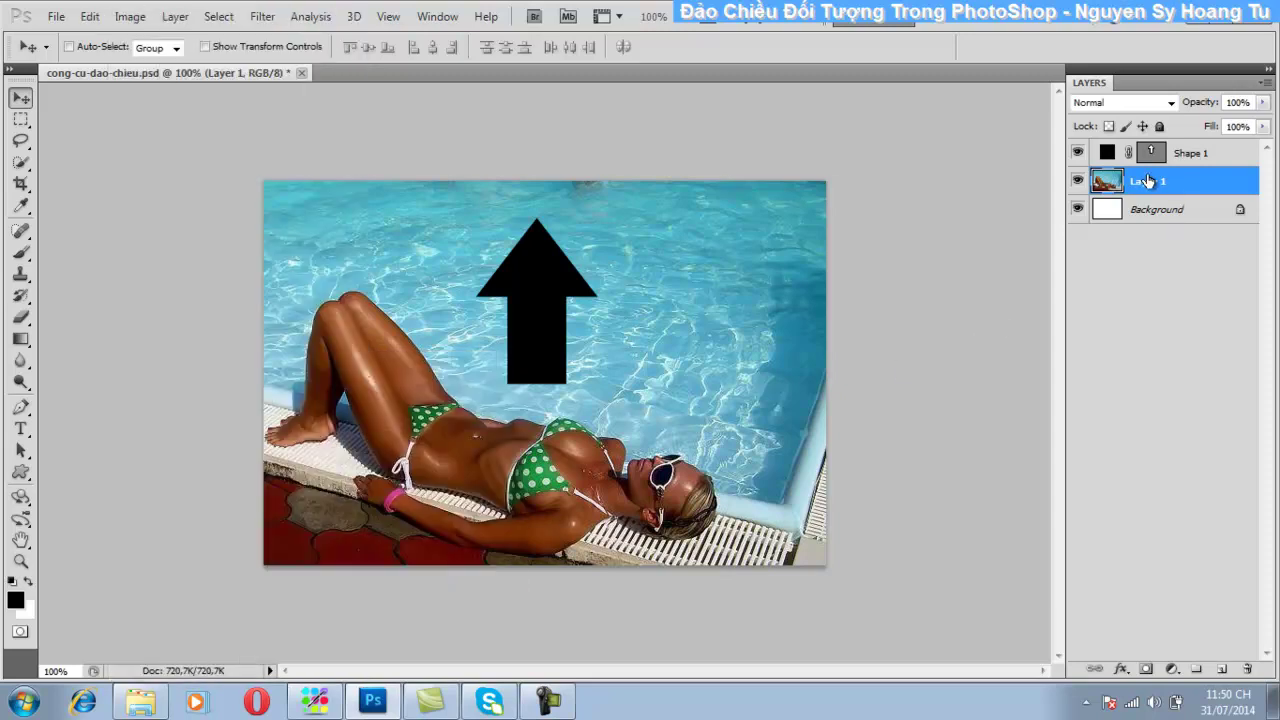
{"action": "left_click", "coordinate": [1212, 155]}
{"action": "left_click", "coordinate": [1247, 663]}
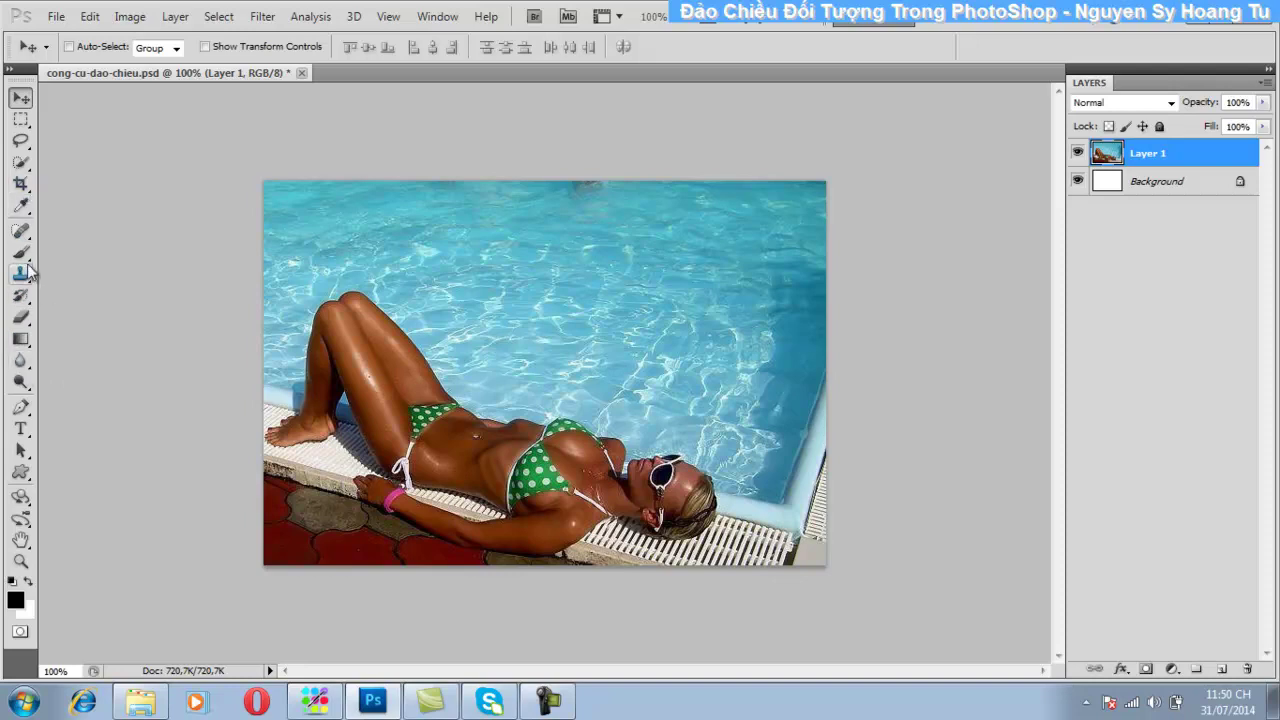
Step: Type 'HELLO ! CHÀO CÁC BẠN' over the water and scale it to 283.61%
{"action": "left_click", "coordinate": [20, 430]}
{"action": "left_click", "coordinate": [494, 290]}
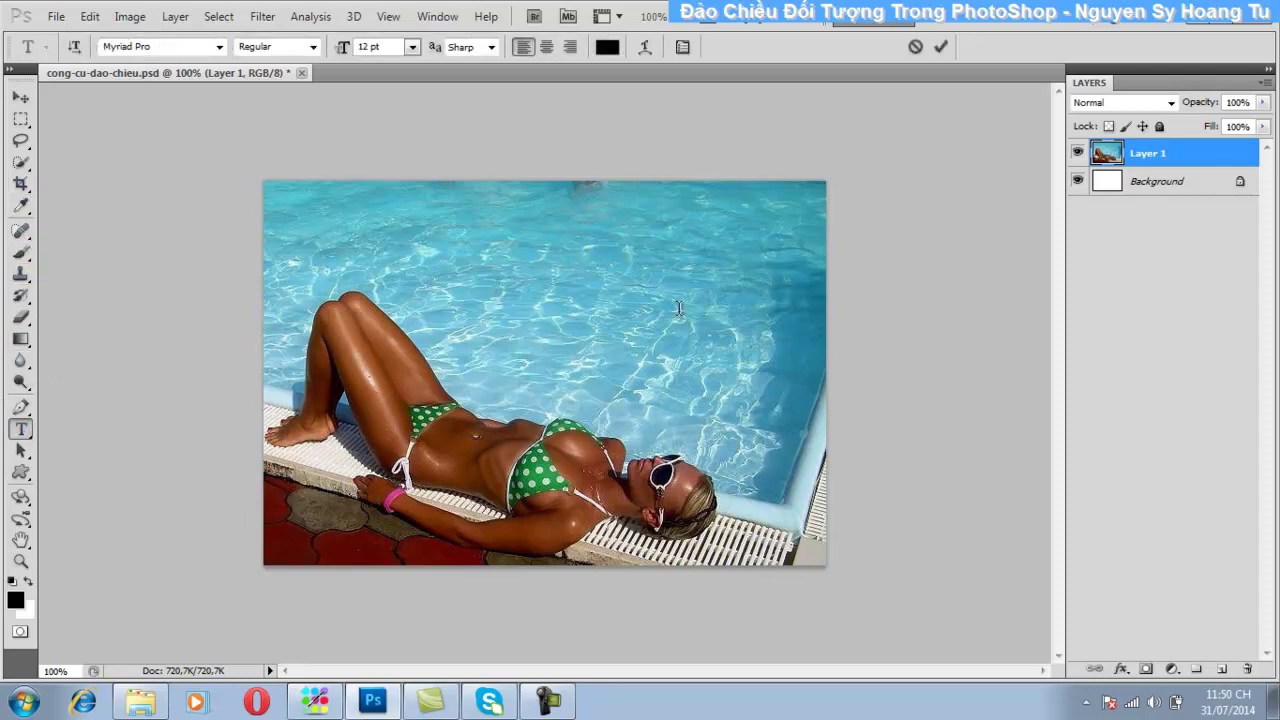
{"action": "type", "text": "HELLO ! CHAO CAC BAN"}
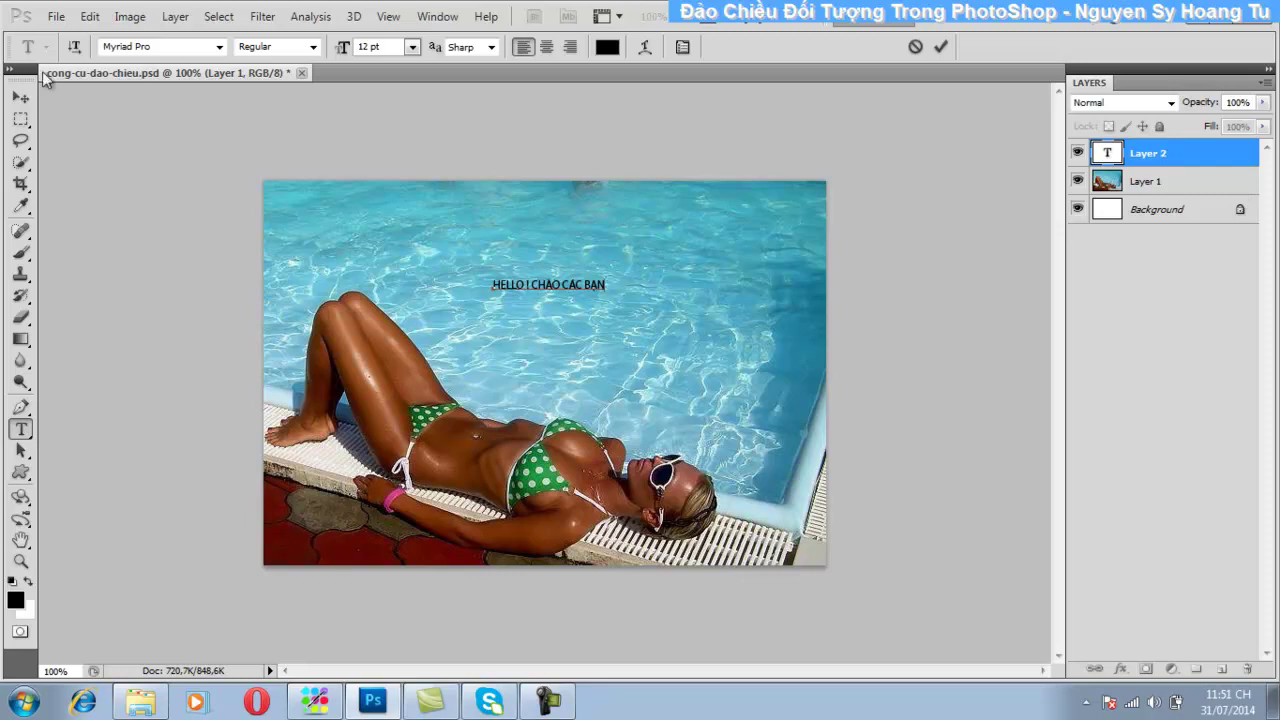
{"action": "left_click", "coordinate": [20, 97]}
{"action": "key", "text": "ctrl+t"}
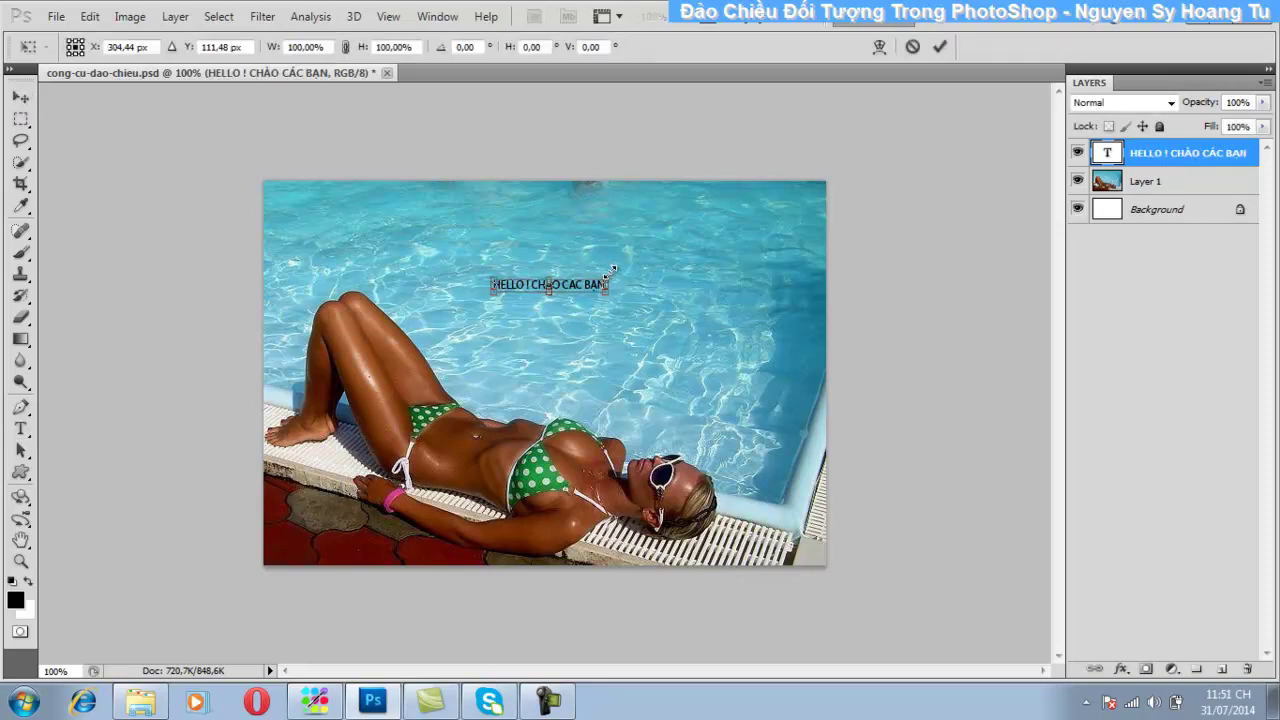
{"action": "left_click_drag", "start_coordinate": [606, 279], "coordinate": [810, 214]}
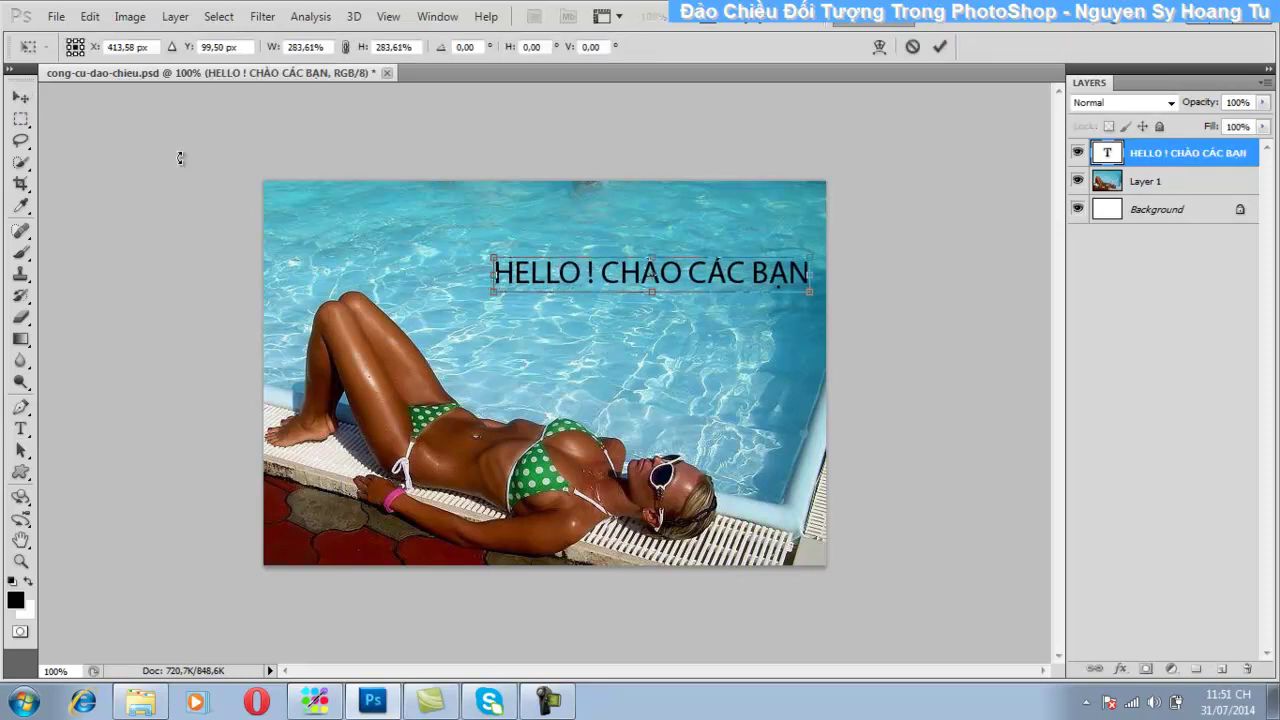
{"action": "left_click", "coordinate": [20, 97]}
{"action": "left_click", "coordinate": [549, 276]}
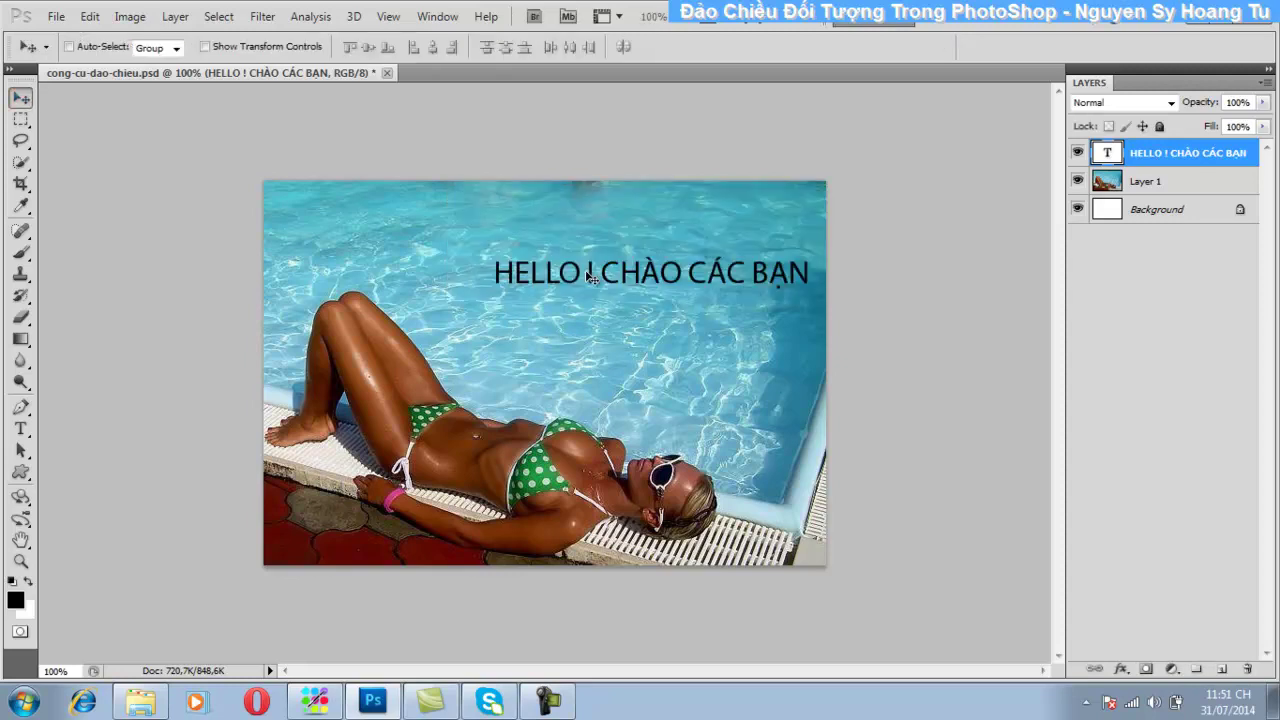
{"action": "left_click", "coordinate": [90, 16]}
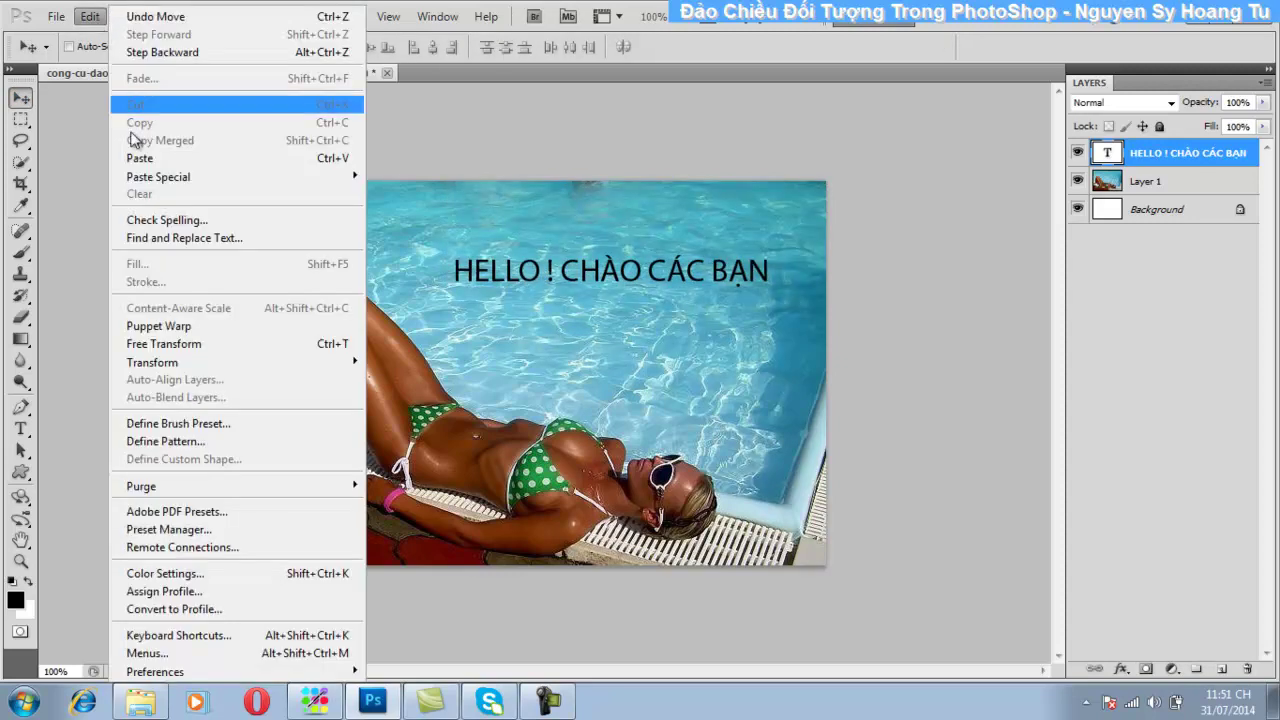
{"action": "mouse_move", "coordinate": [236, 362]}
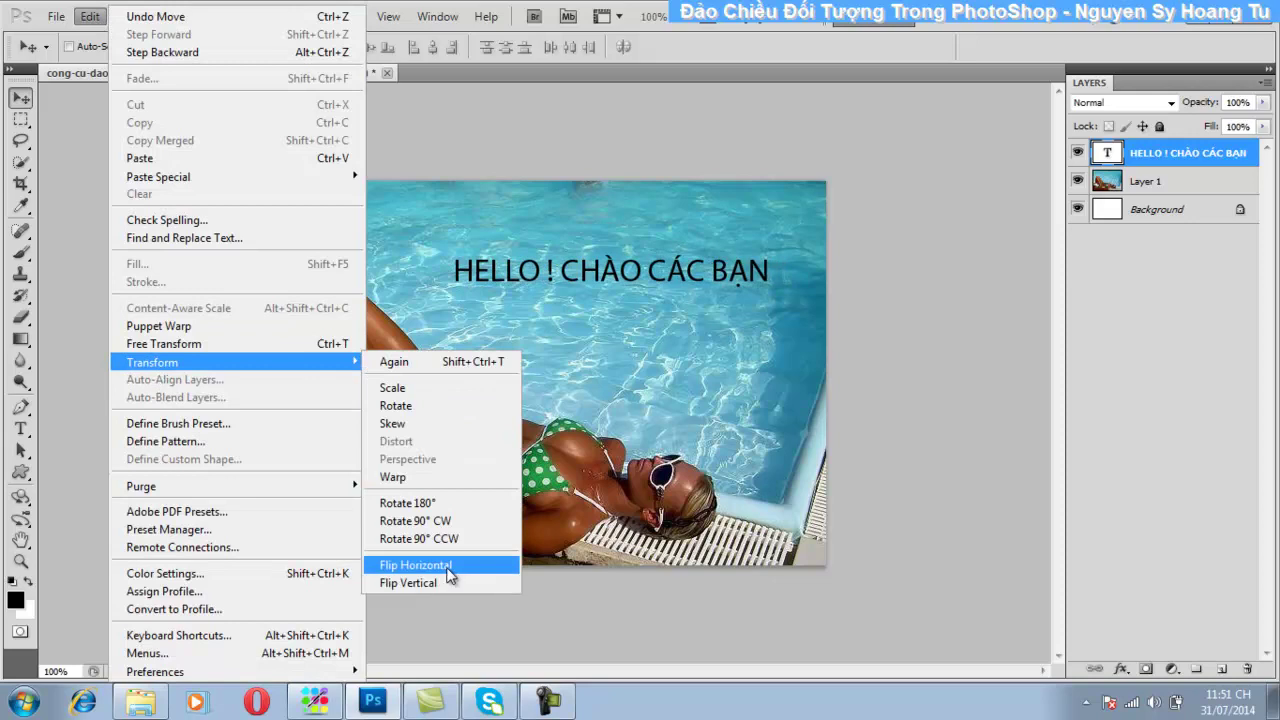
{"action": "left_click", "coordinate": [447, 568]}
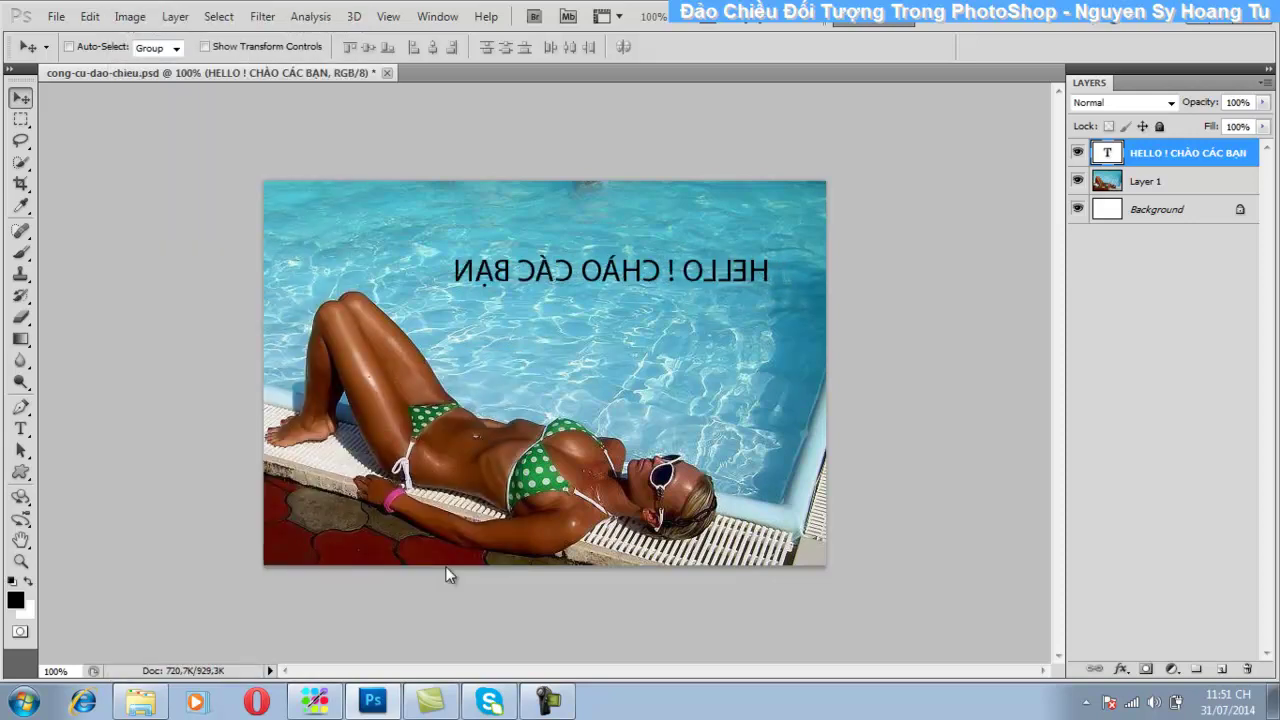
{"action": "left_click", "coordinate": [90, 16]}
{"action": "mouse_move", "coordinate": [152, 362]}
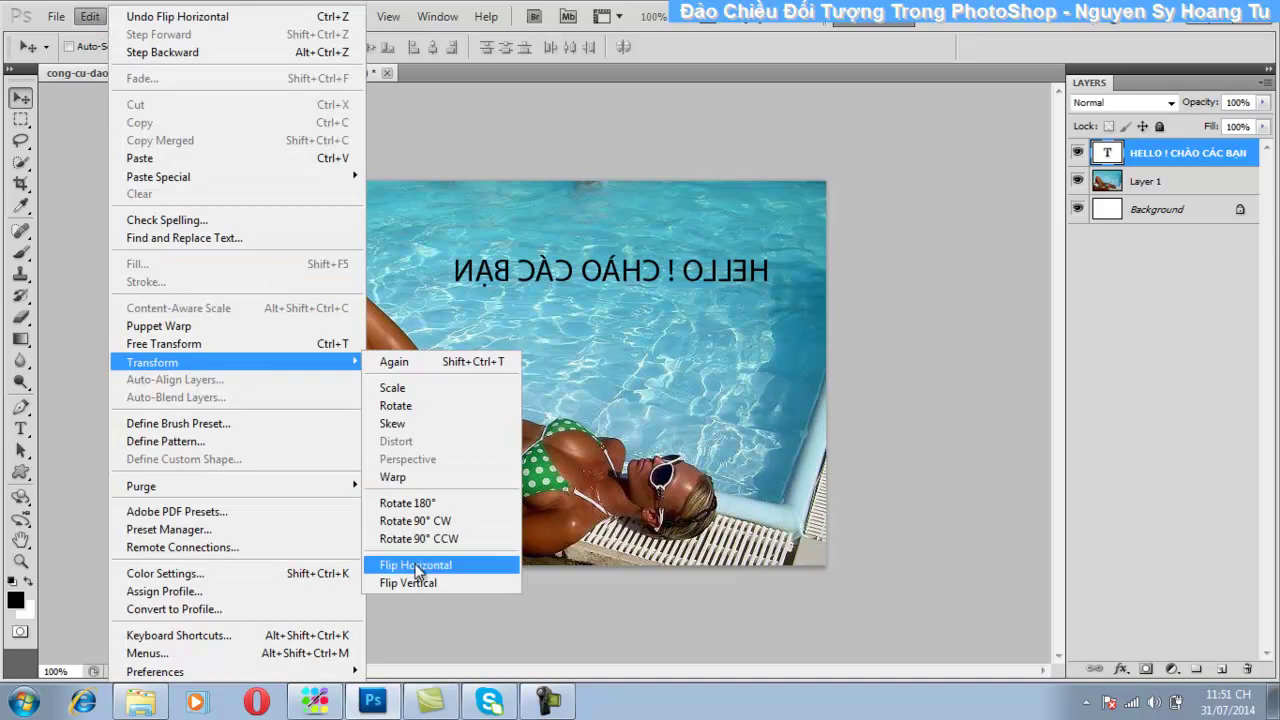
{"action": "left_click", "coordinate": [416, 565]}
{"action": "left_click", "coordinate": [102, 18]}
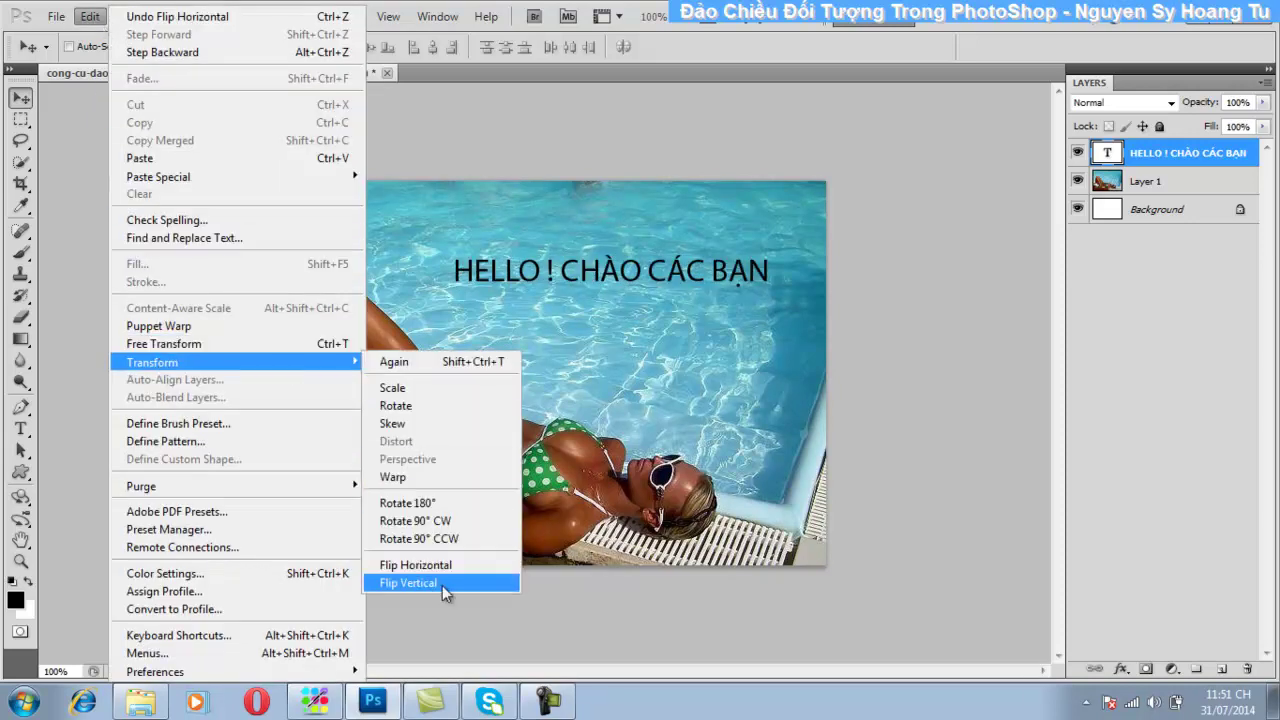
{"action": "left_click", "coordinate": [442, 584]}
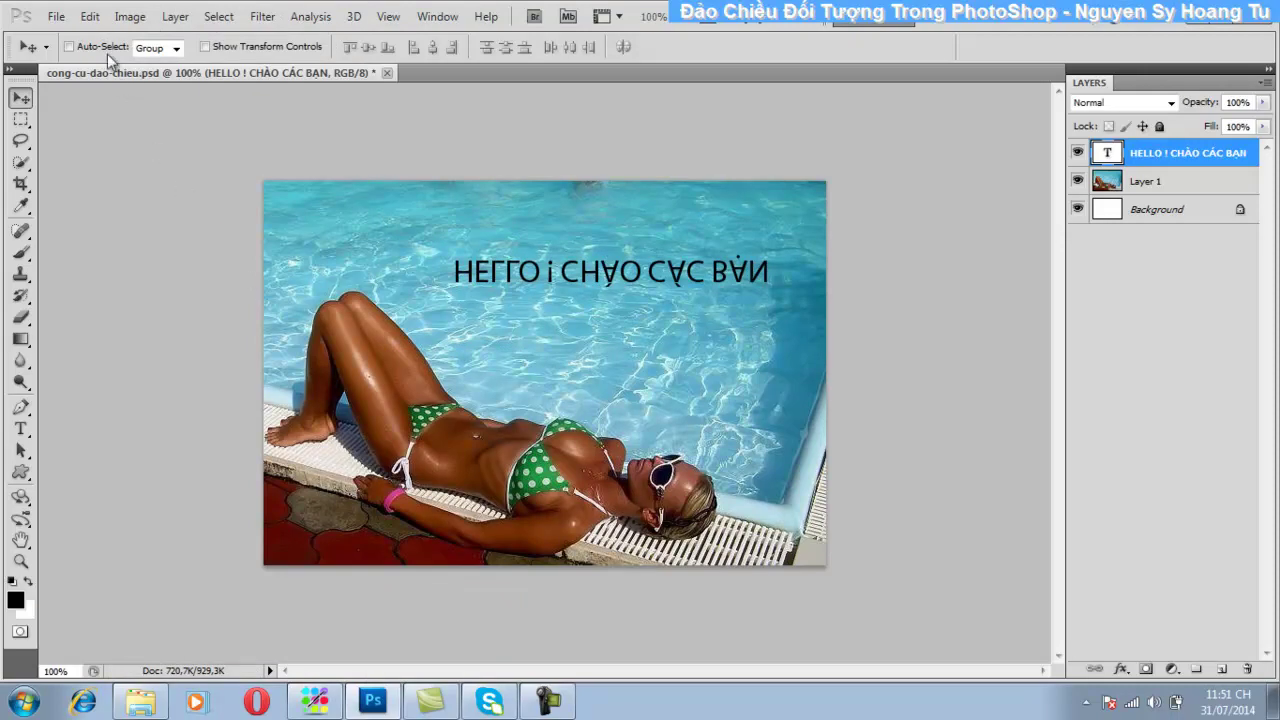
{"action": "left_click", "coordinate": [90, 17]}
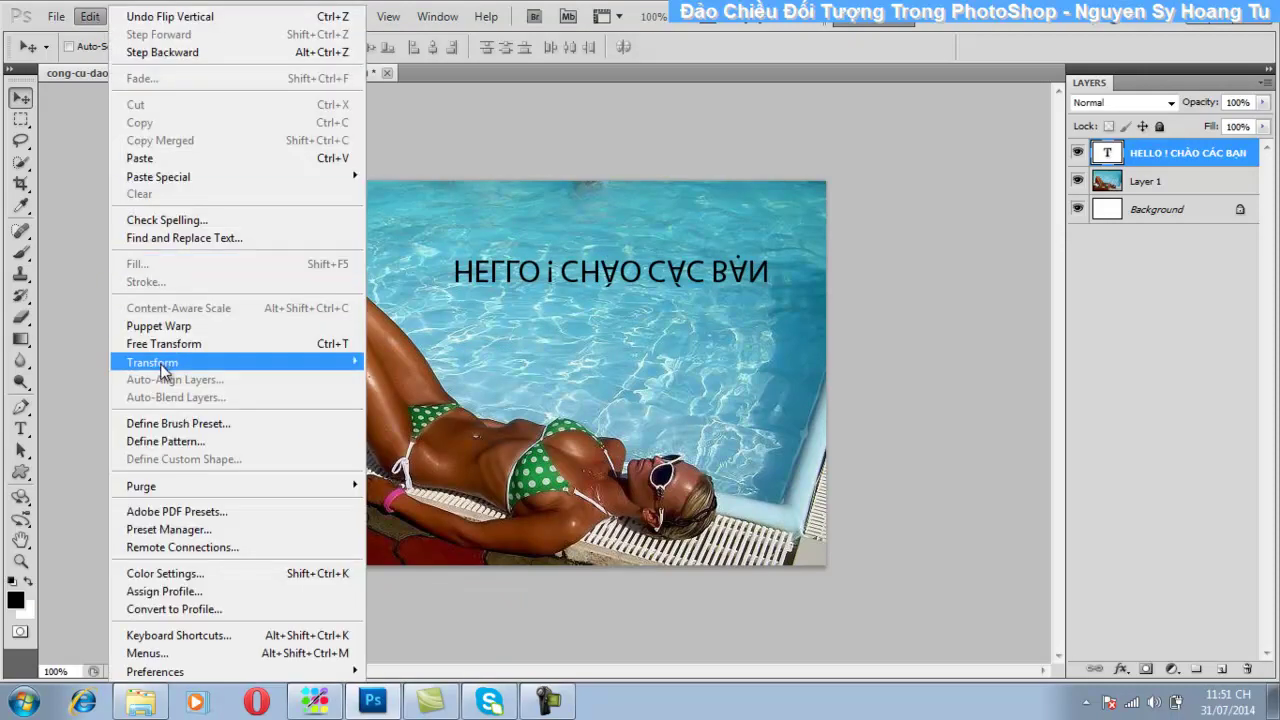
{"action": "mouse_move", "coordinate": [152, 362]}
{"action": "left_click", "coordinate": [431, 582]}
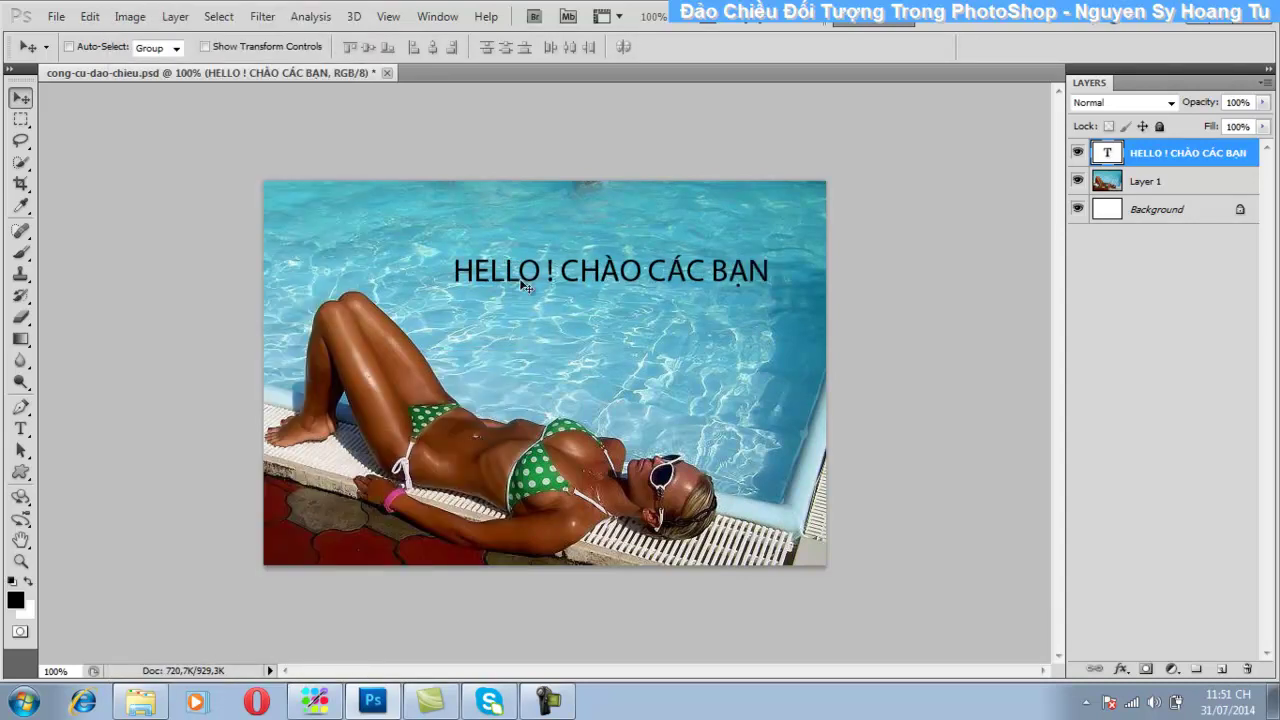
Step: Nudge the title up-left and duplicate it as 'HELLO ! CHÀO CÁC BẠN copy'
{"action": "left_click_drag", "start_coordinate": [516, 281], "coordinate": [507, 272]}
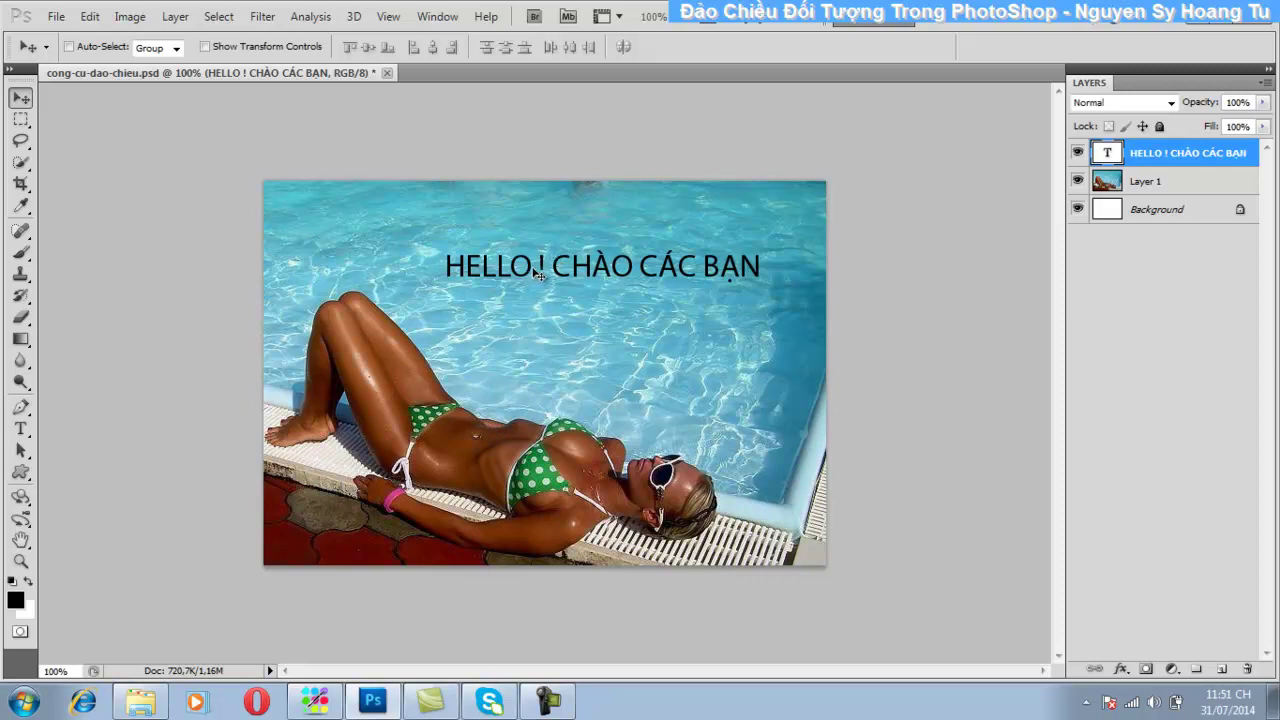
{"action": "right_click", "coordinate": [1146, 163]}
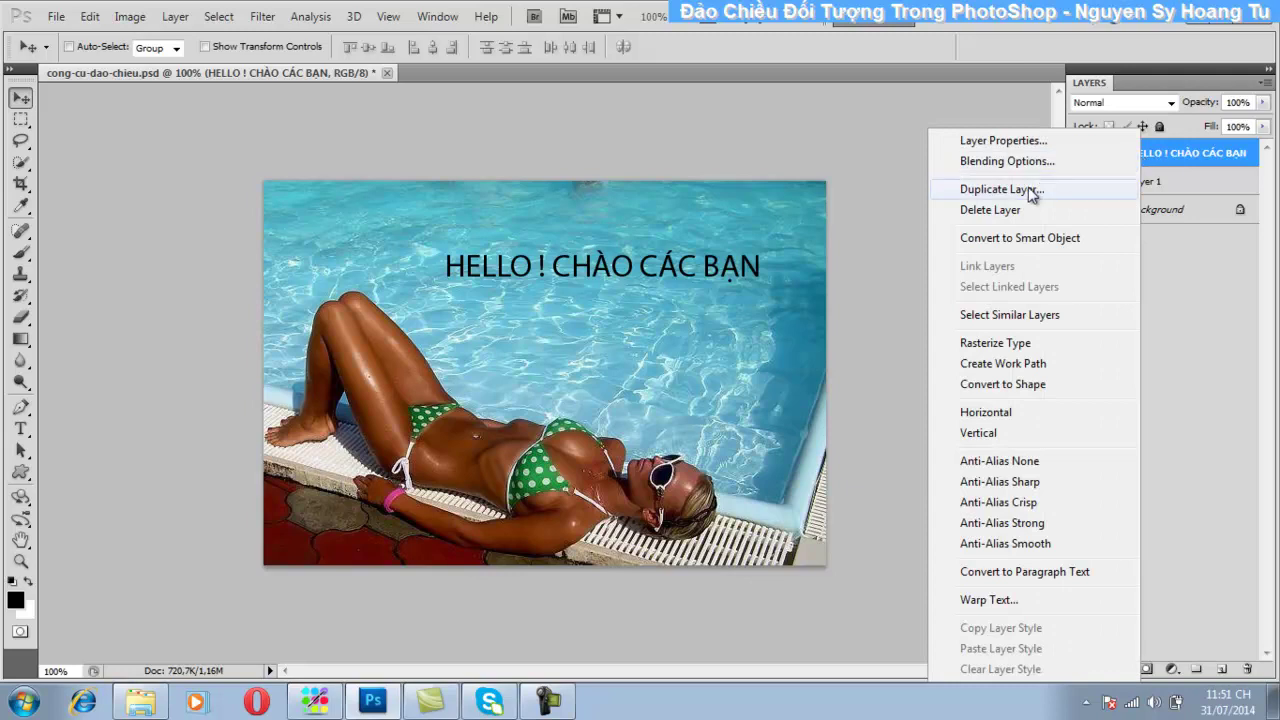
{"action": "left_click", "coordinate": [1000, 189]}
{"action": "left_click", "coordinate": [801, 211]}
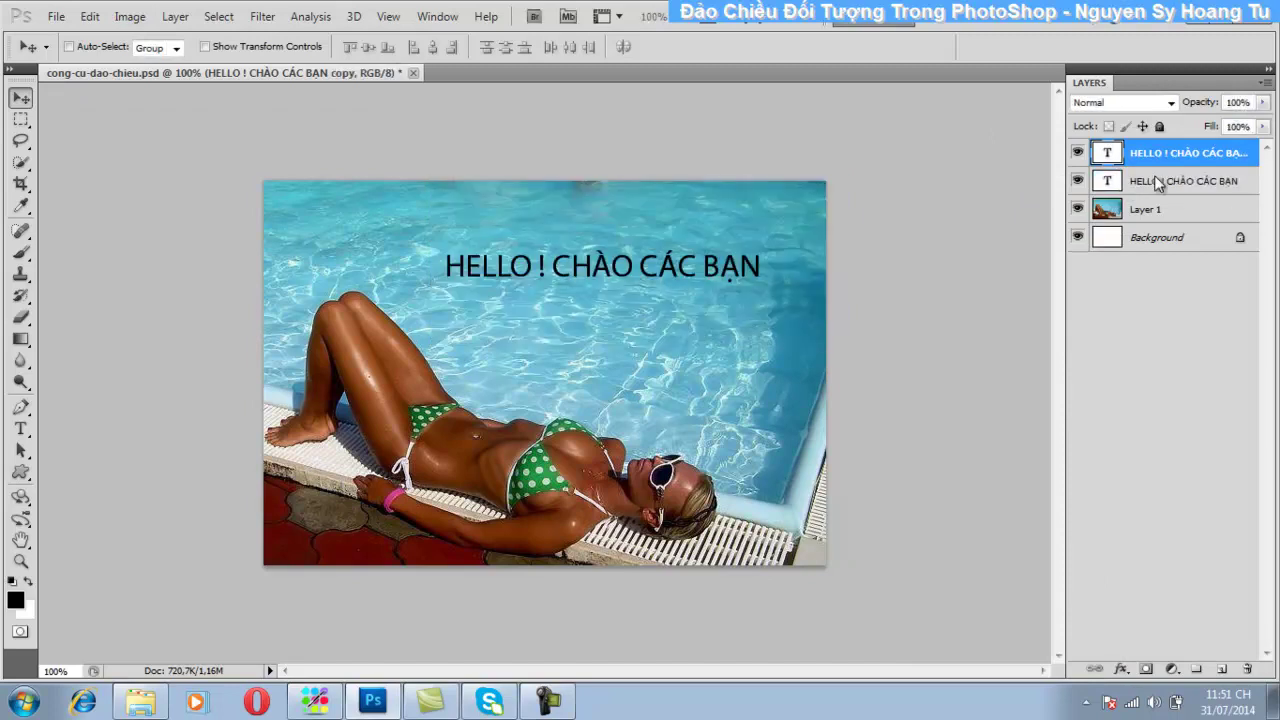
{"action": "left_click", "coordinate": [1154, 180]}
{"action": "left_click", "coordinate": [1156, 153]}
Step: Flip the text copy vertically and drag it just below the original title
{"action": "left_click", "coordinate": [99, 22]}
{"action": "mouse_move", "coordinate": [152, 362]}
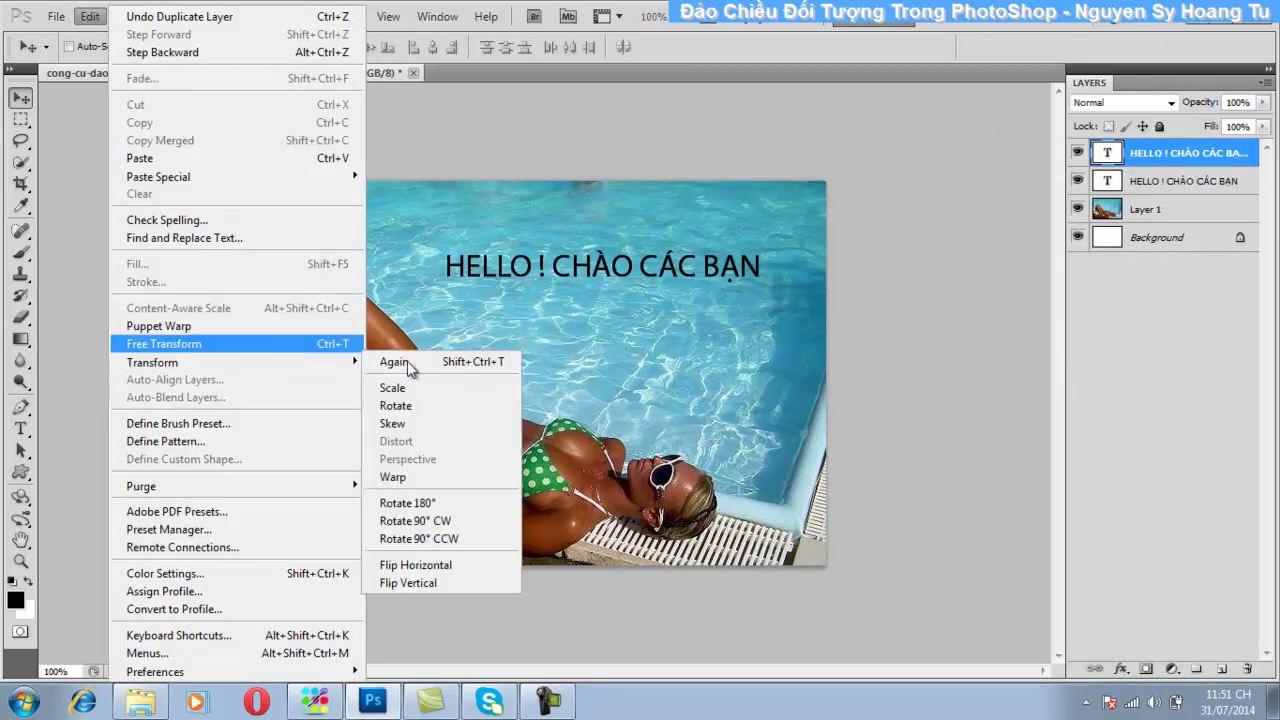
{"action": "left_click", "coordinate": [449, 582]}
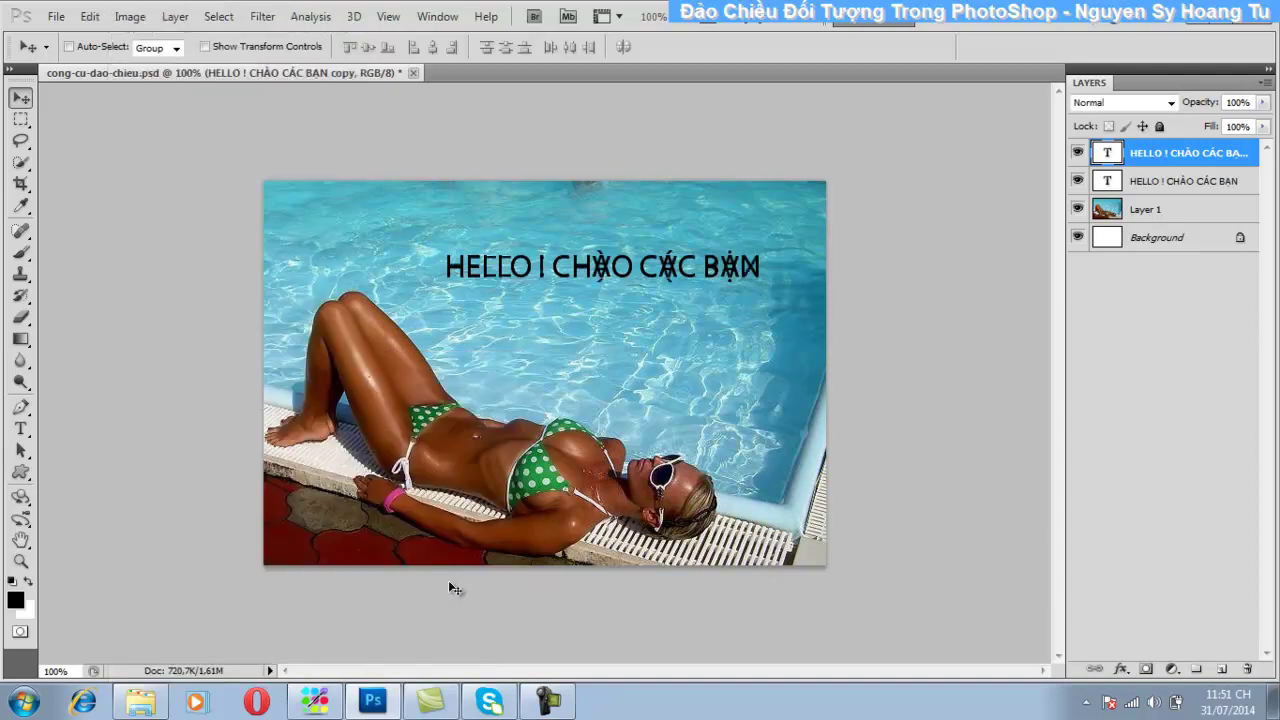
{"action": "left_click_drag", "start_coordinate": [481, 272], "coordinate": [478, 295]}
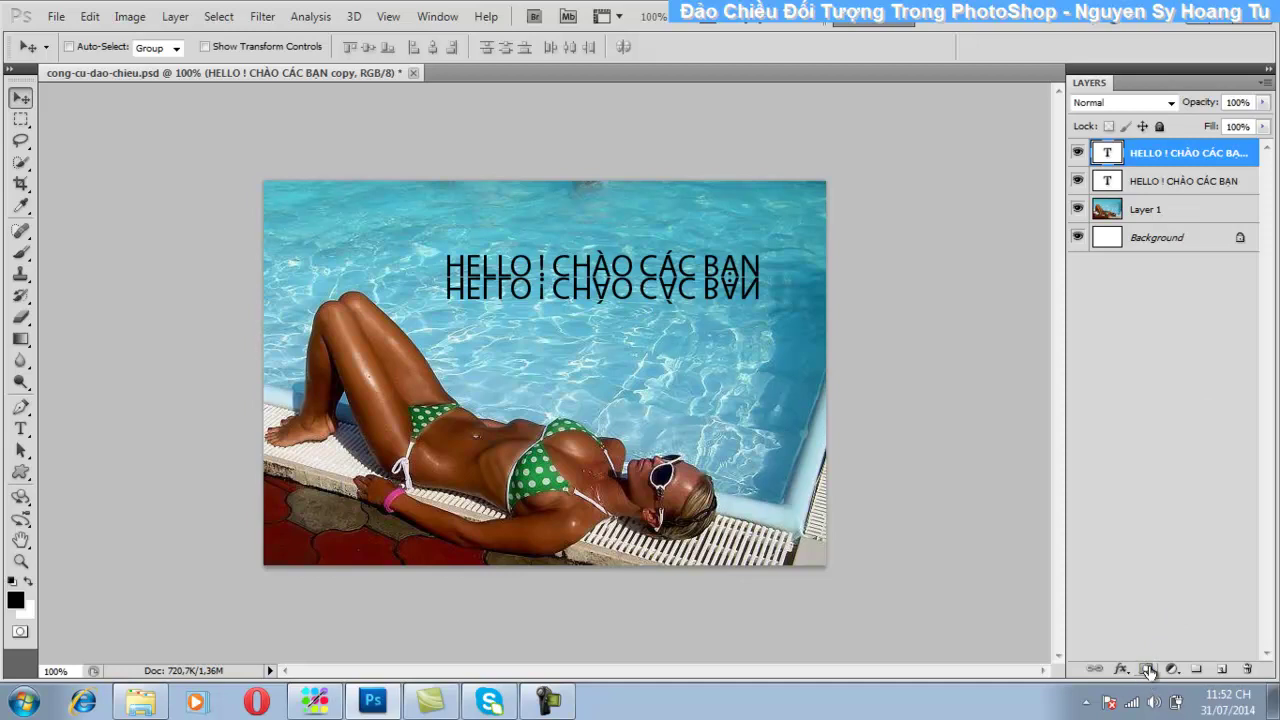
Step: Add a layer mask to the flipped copy and drag a downward gradient so it fades
{"action": "left_click", "coordinate": [1147, 669]}
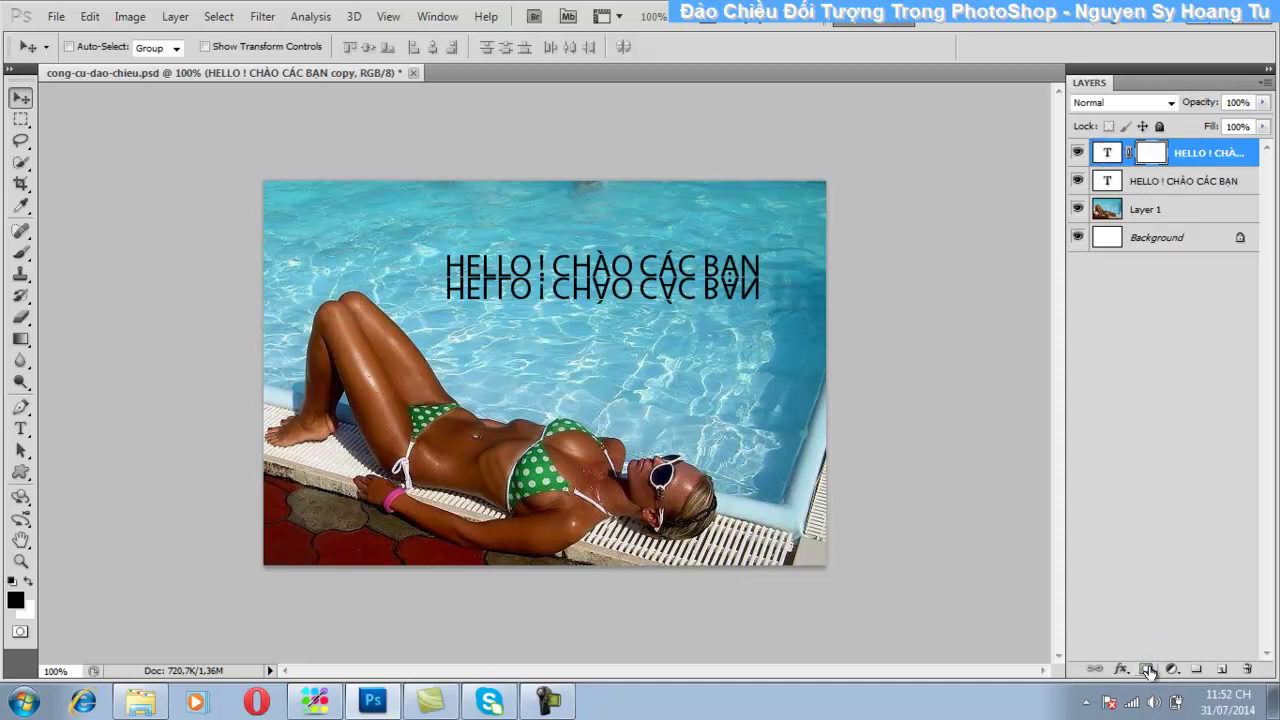
{"action": "left_click", "coordinate": [20, 339]}
{"action": "left_click", "coordinate": [95, 338]}
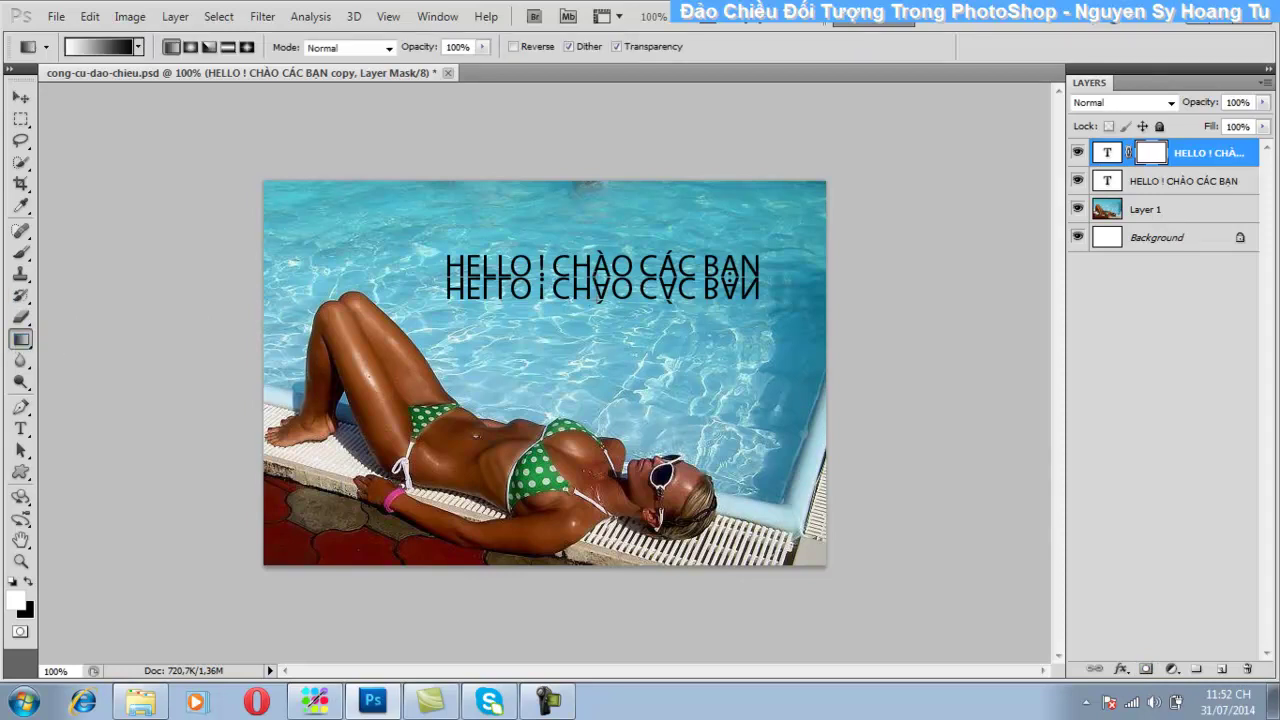
{"action": "left_click_drag", "start_coordinate": [596, 282], "coordinate": [615, 316]}
{"action": "key", "text": "ctrl+z"}
{"action": "left_click_drag", "start_coordinate": [596, 276], "coordinate": [590, 298]}
{"action": "key", "text": "ctrl+z"}
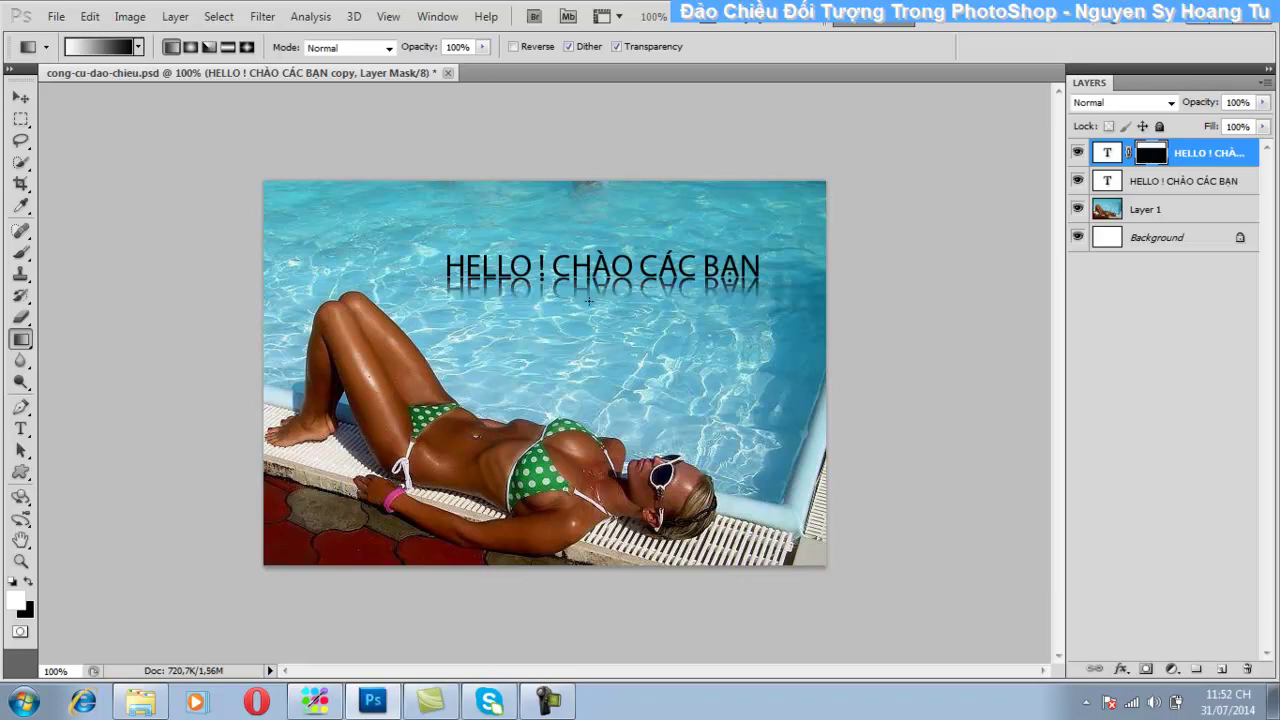
{"action": "key", "text": "ctrl+z"}
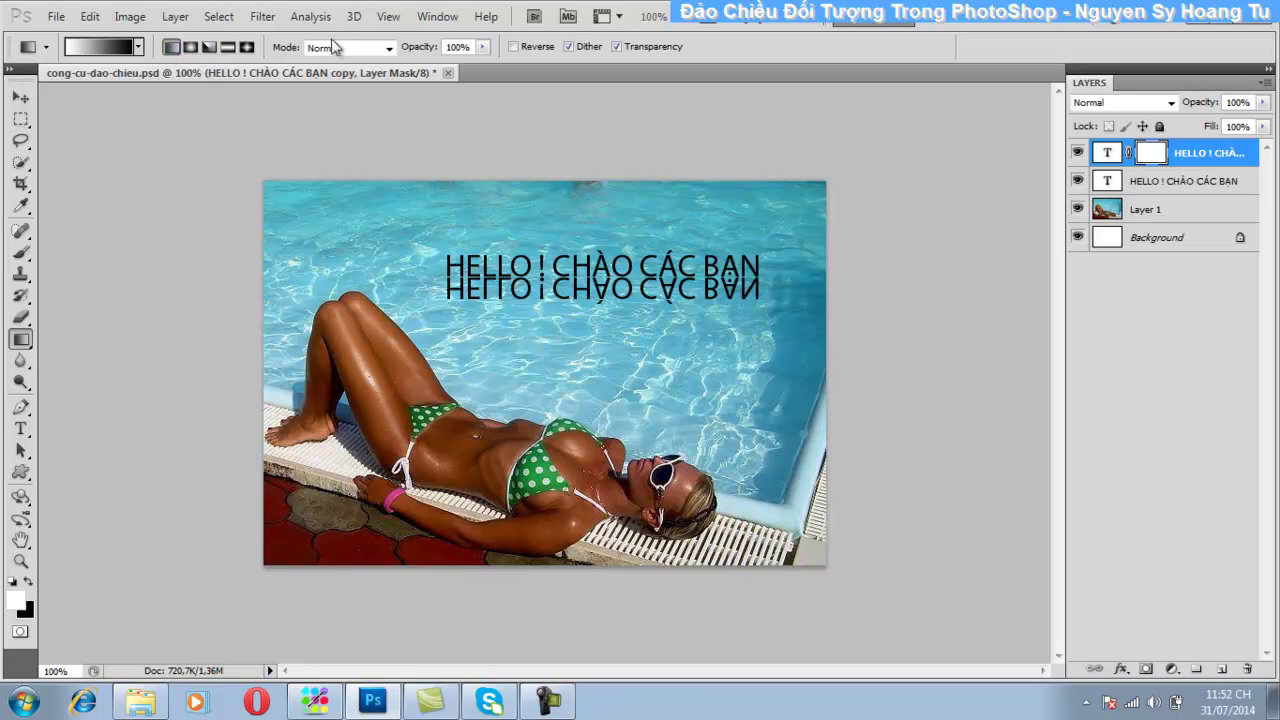
{"action": "left_click", "coordinate": [90, 16]}
{"action": "mouse_move", "coordinate": [200, 362]}
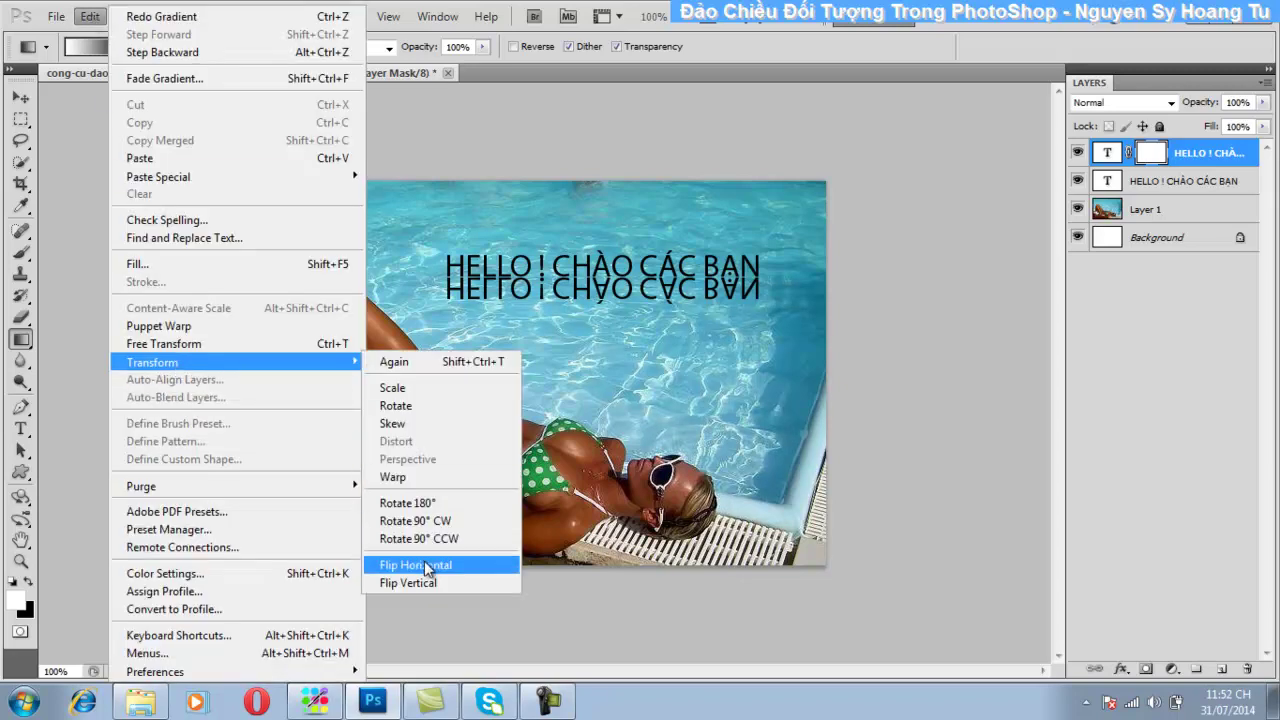
{"action": "left_click", "coordinate": [614, 273]}
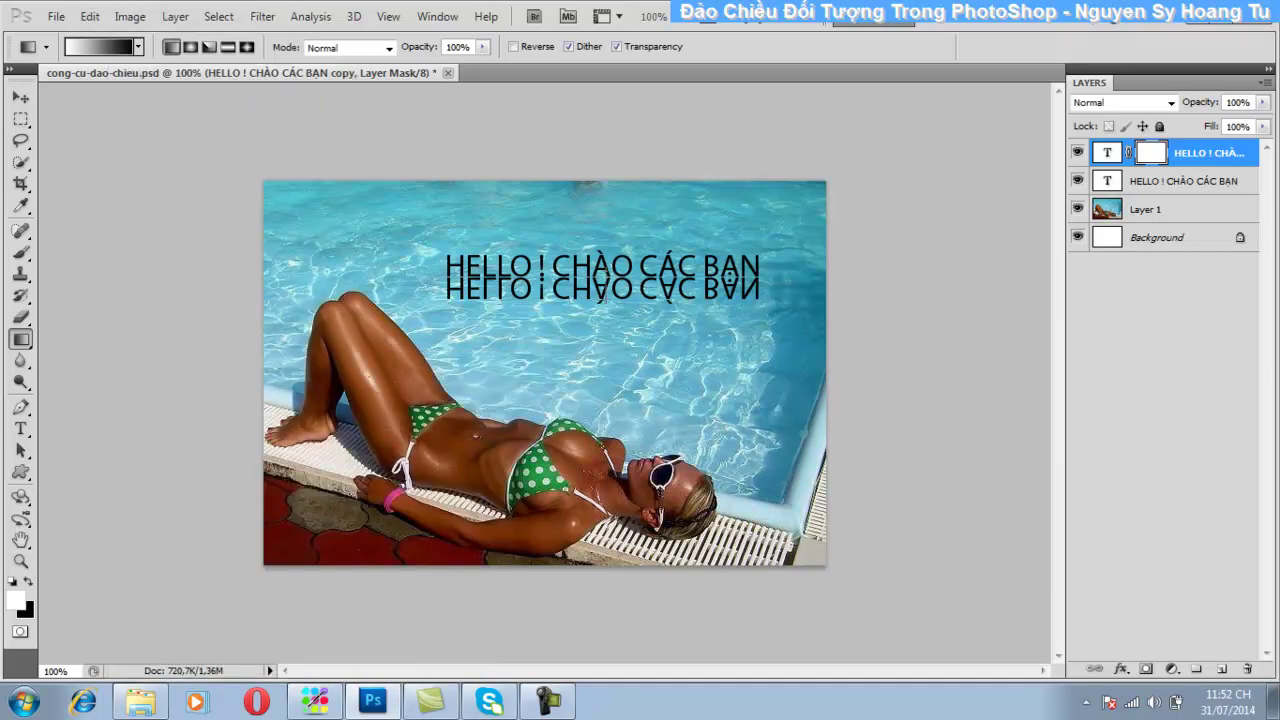
{"action": "left_click_drag", "start_coordinate": [604, 280], "coordinate": [605, 298]}
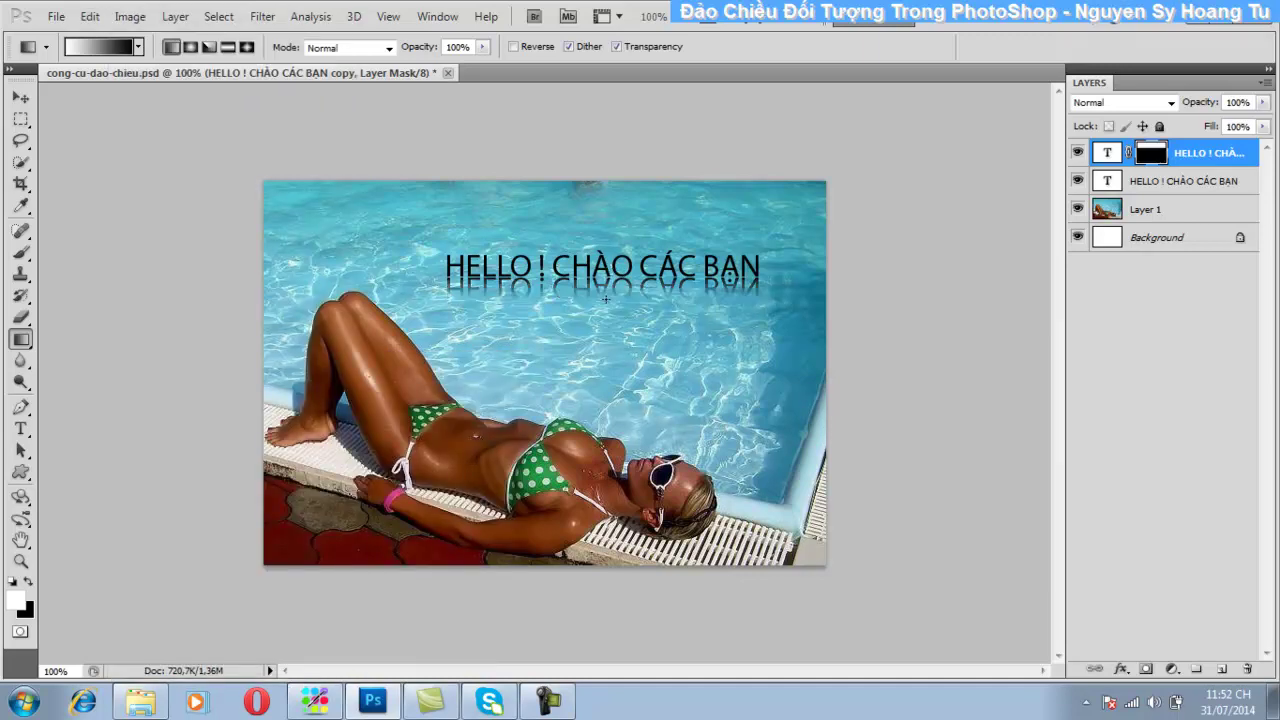
Step: Drag the reflection copy's Opacity slider in the Layers panel down to 39%
{"action": "left_click", "coordinate": [27, 98]}
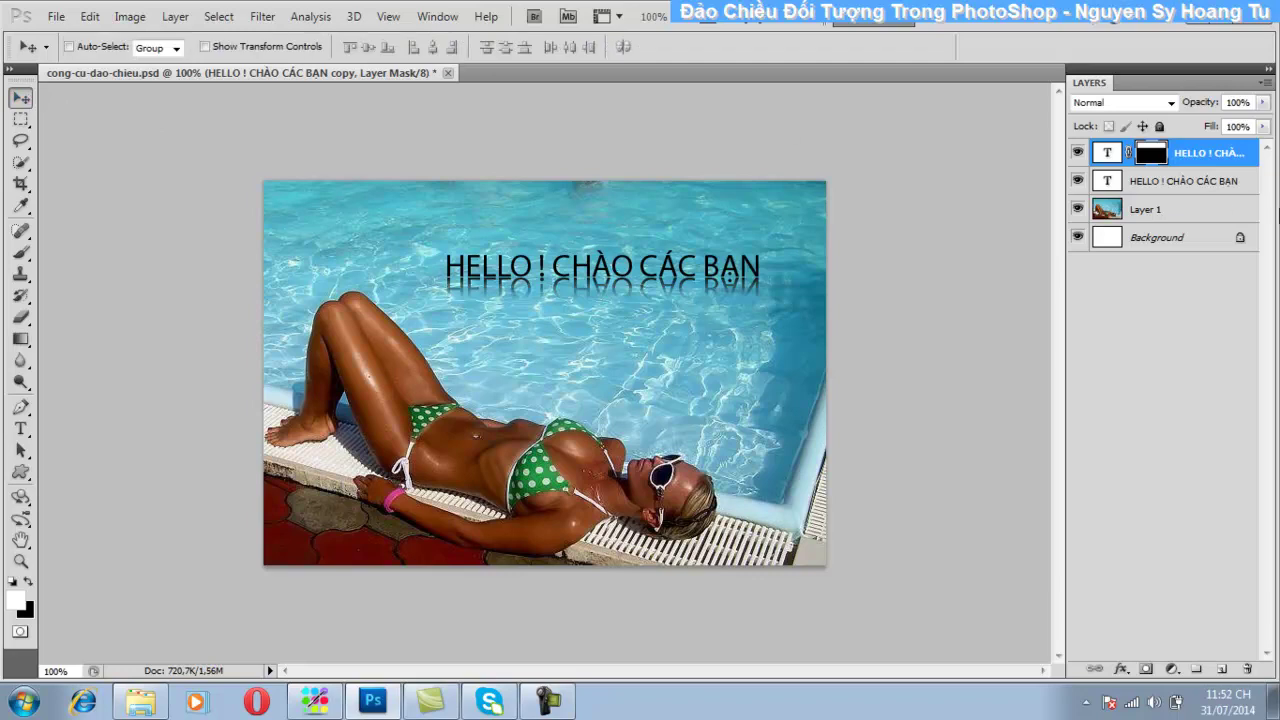
{"action": "left_click", "coordinate": [1264, 103]}
{"action": "left_click_drag", "start_coordinate": [1262, 124], "coordinate": [1216, 122]}
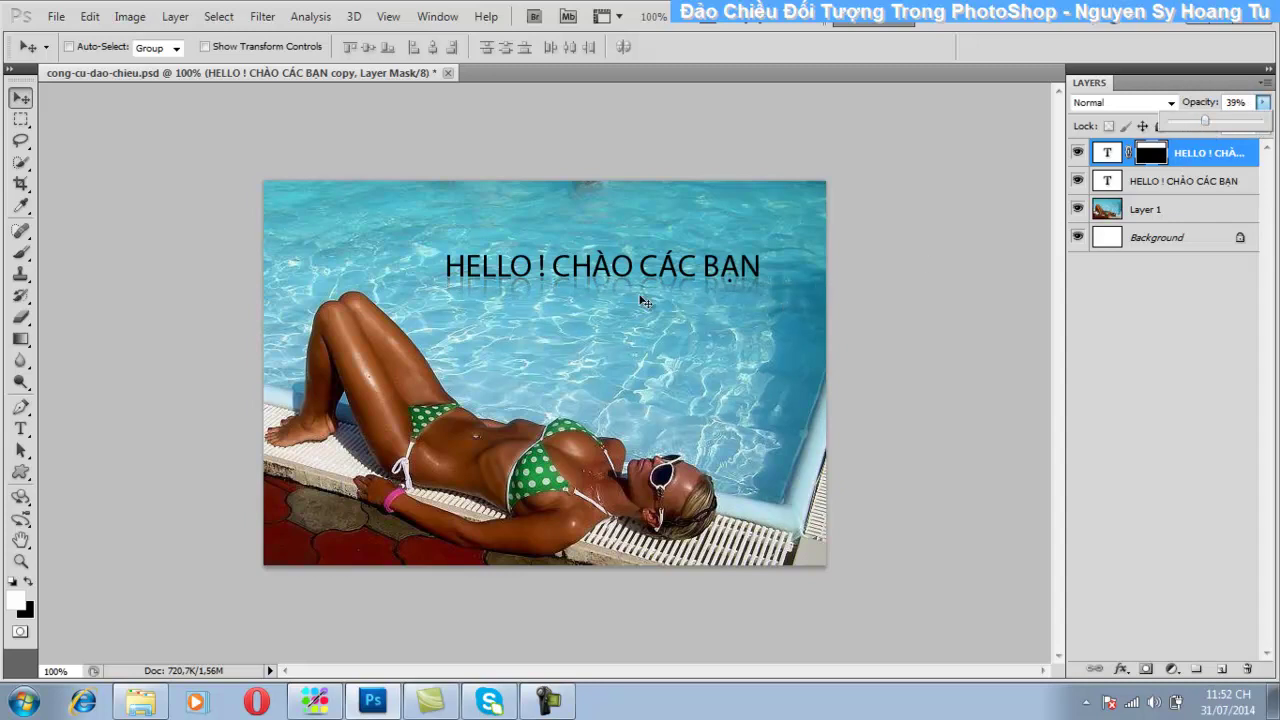
{"action": "left_click", "coordinate": [858, 292]}
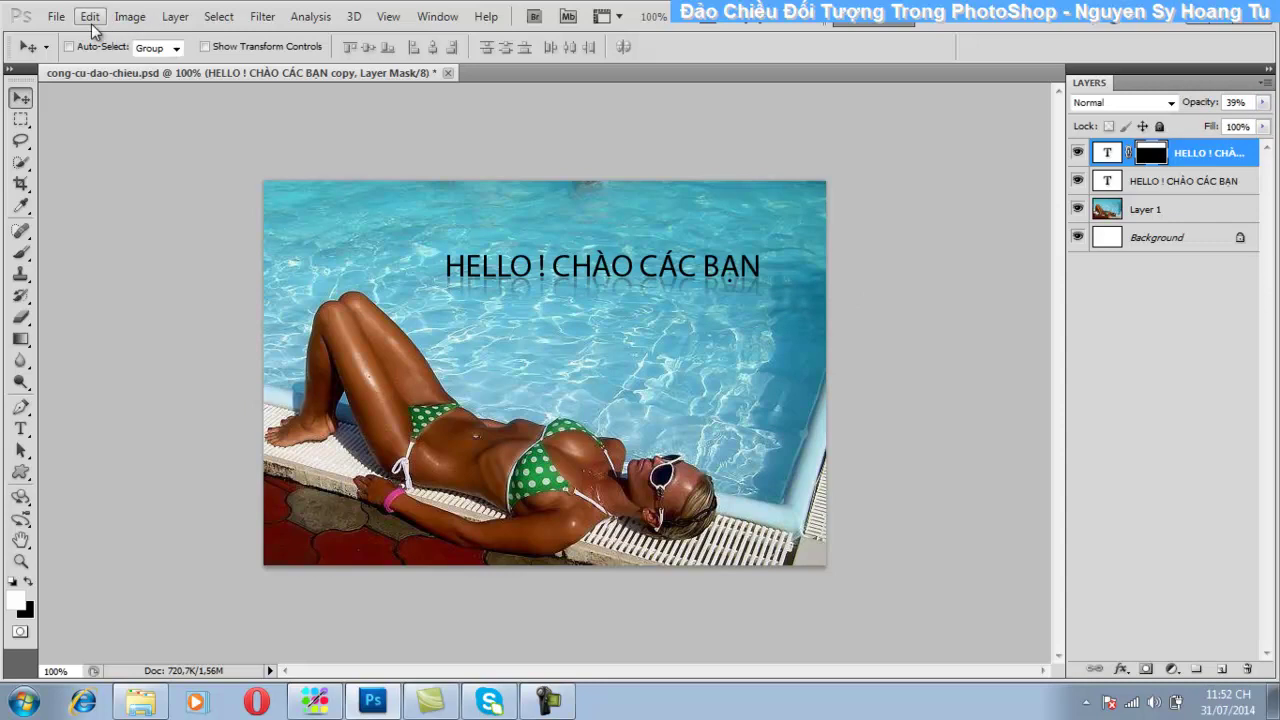
{"action": "left_click", "coordinate": [90, 16]}
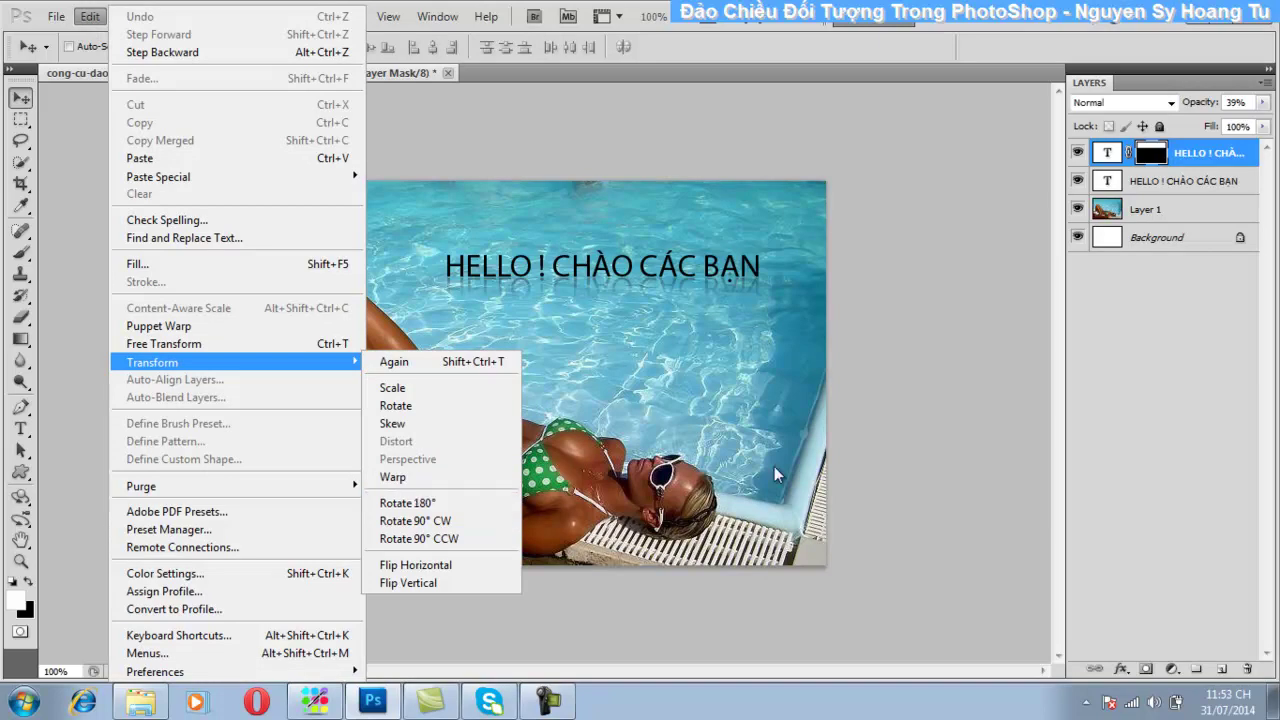
{"action": "left_click", "coordinate": [686, 304]}
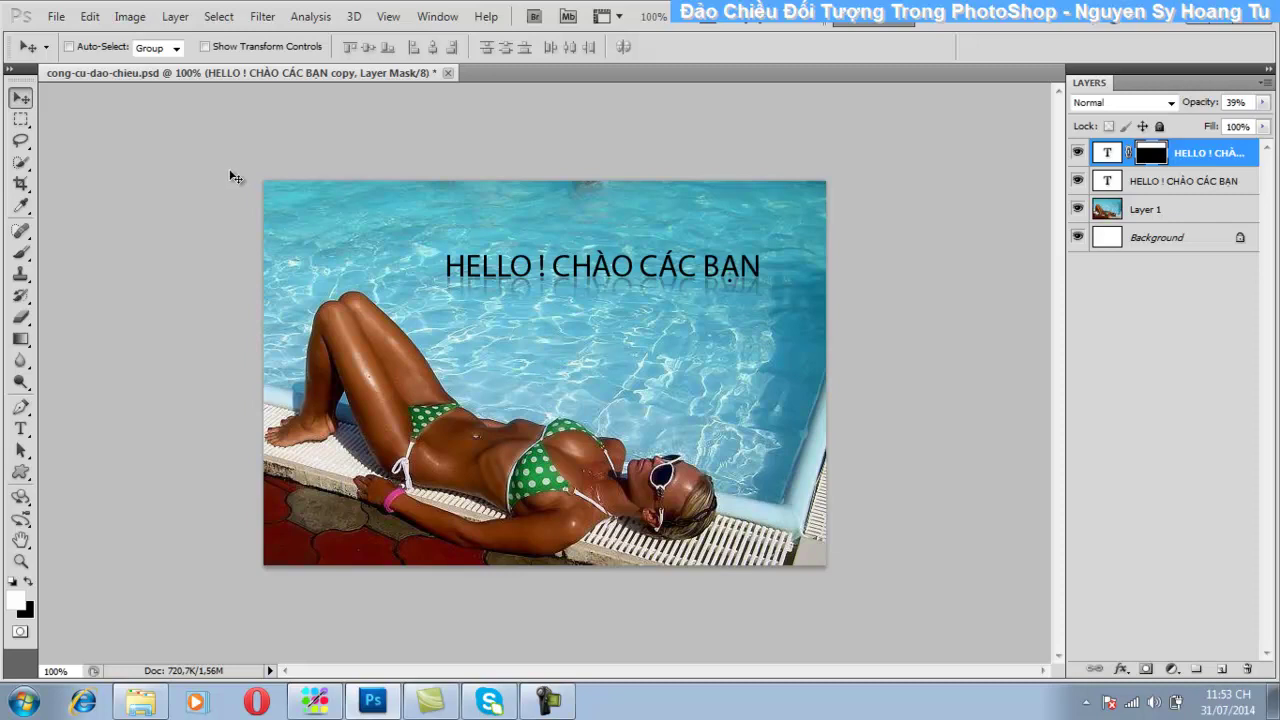
{"action": "left_click", "coordinate": [90, 16]}
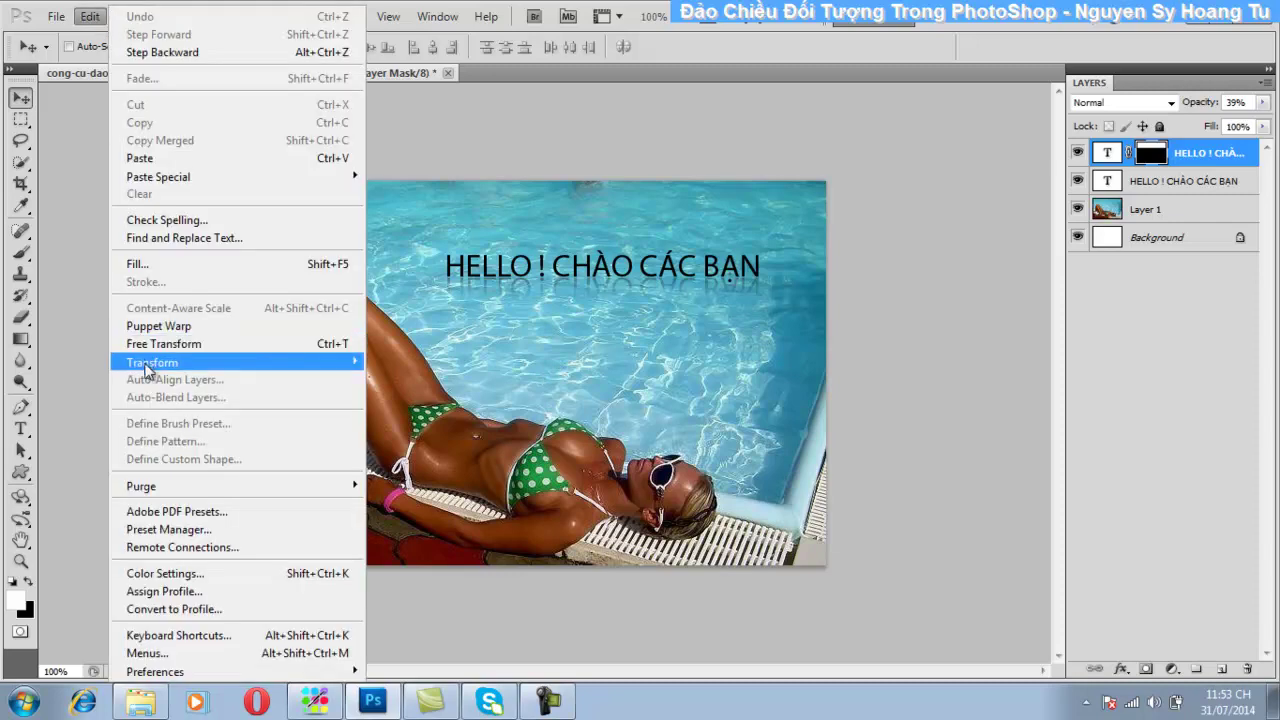
{"action": "mouse_move", "coordinate": [236, 362]}
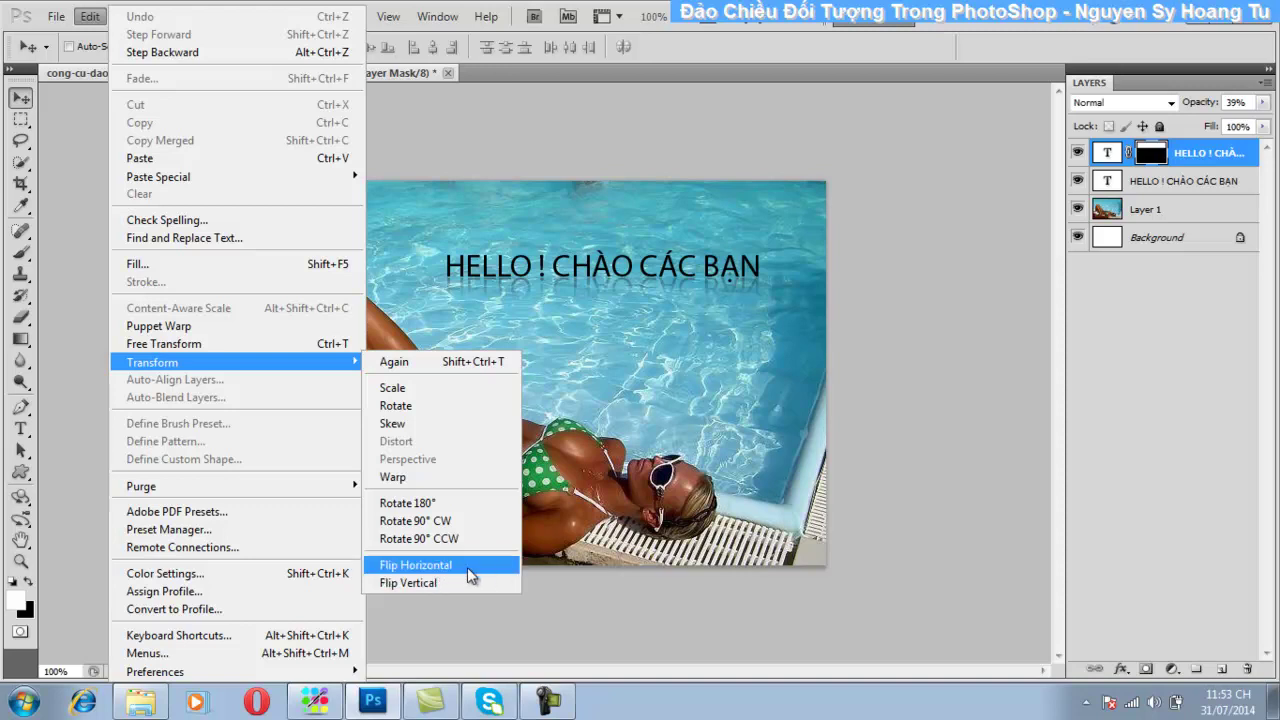
{"action": "left_click", "coordinate": [893, 551]}
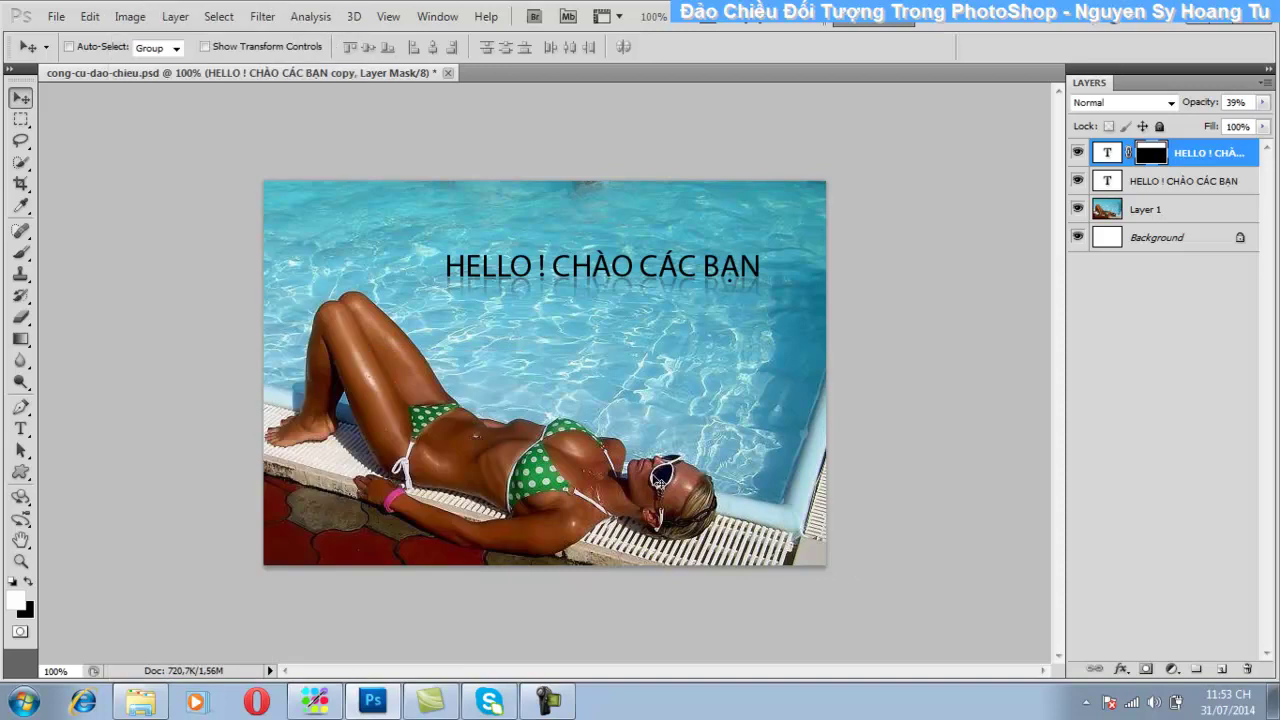